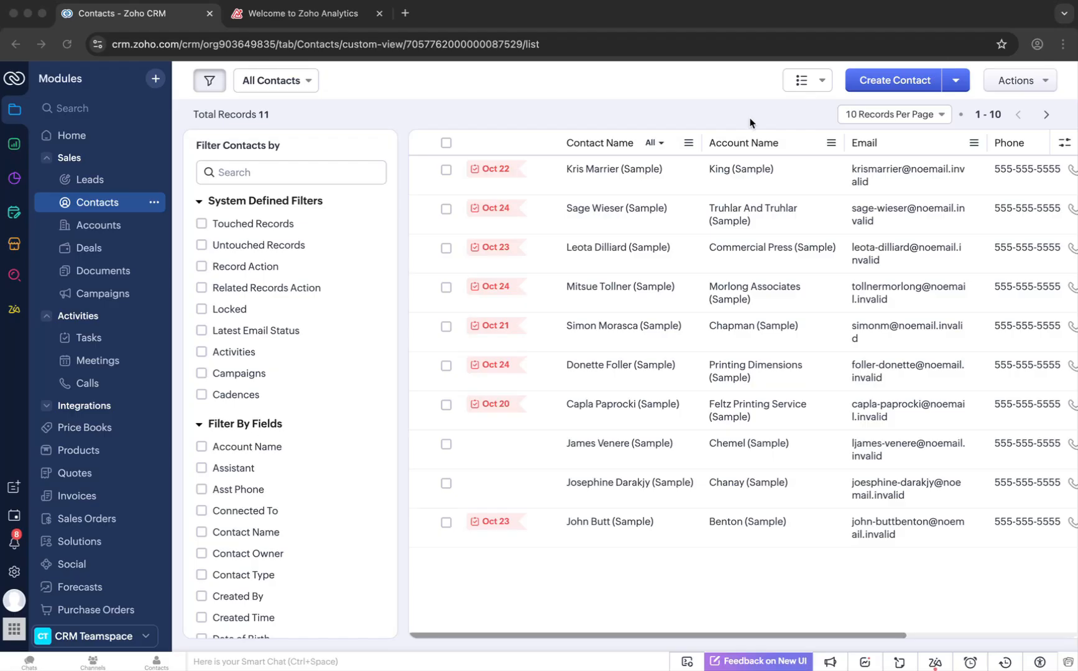
- Open the first contact's record, review its contact information, and open the Meetings module list
left_click(539, 176)
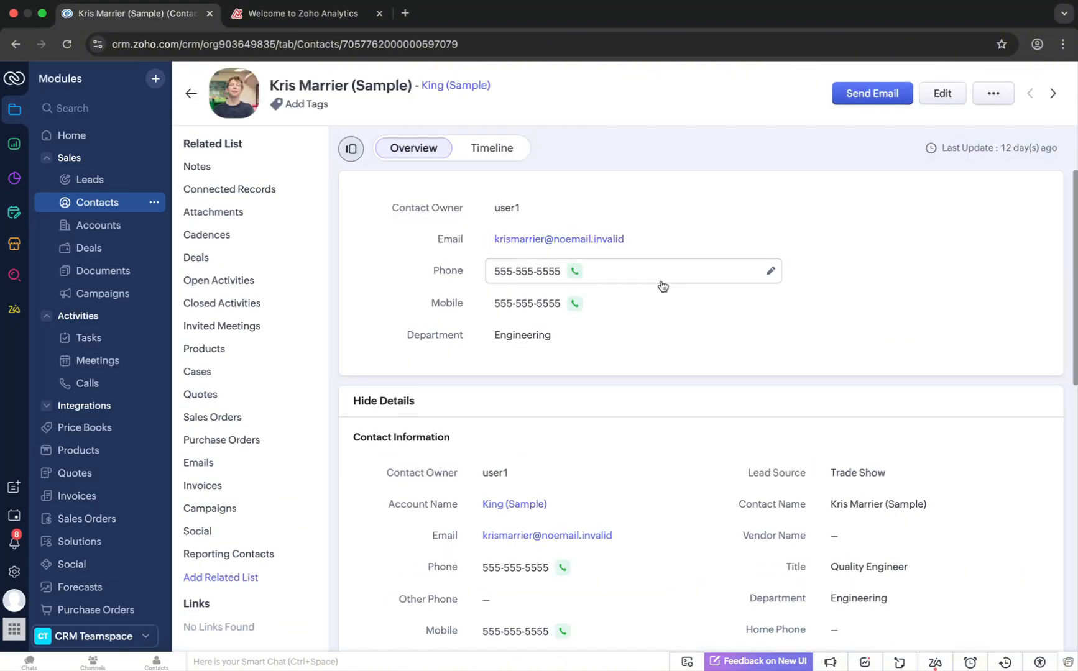
scroll(666, 454, "down", 4)
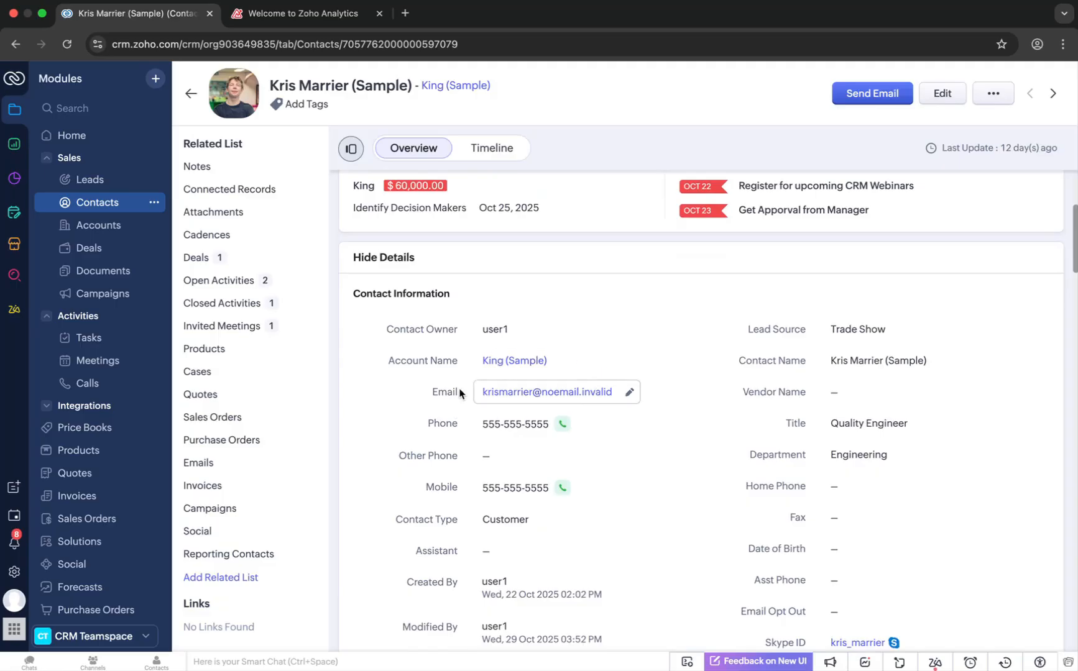
scroll(541, 475, "down", 1)
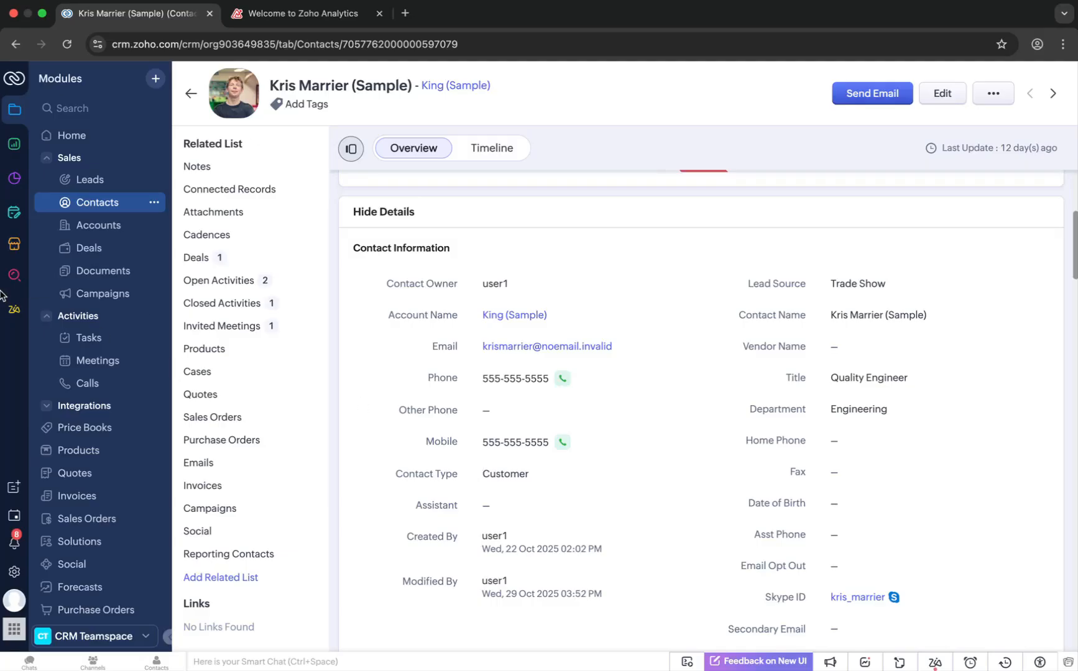
left_click(101, 363)
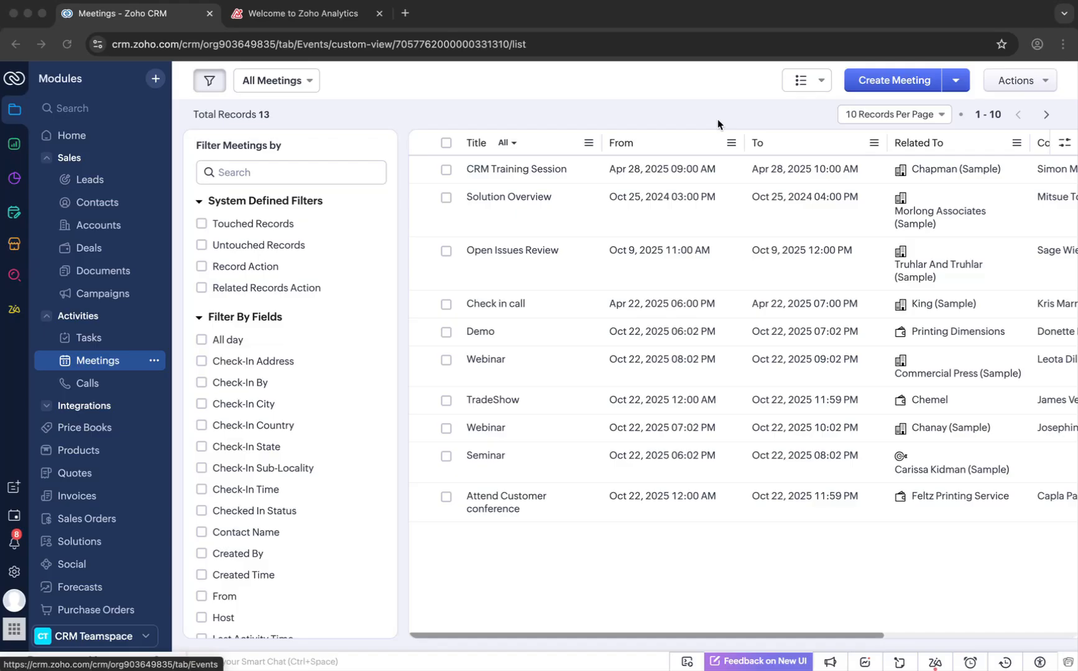
- Switch to the Zoho Analytics tab and start a new data import from Zoho CRM
left_click(341, 13)
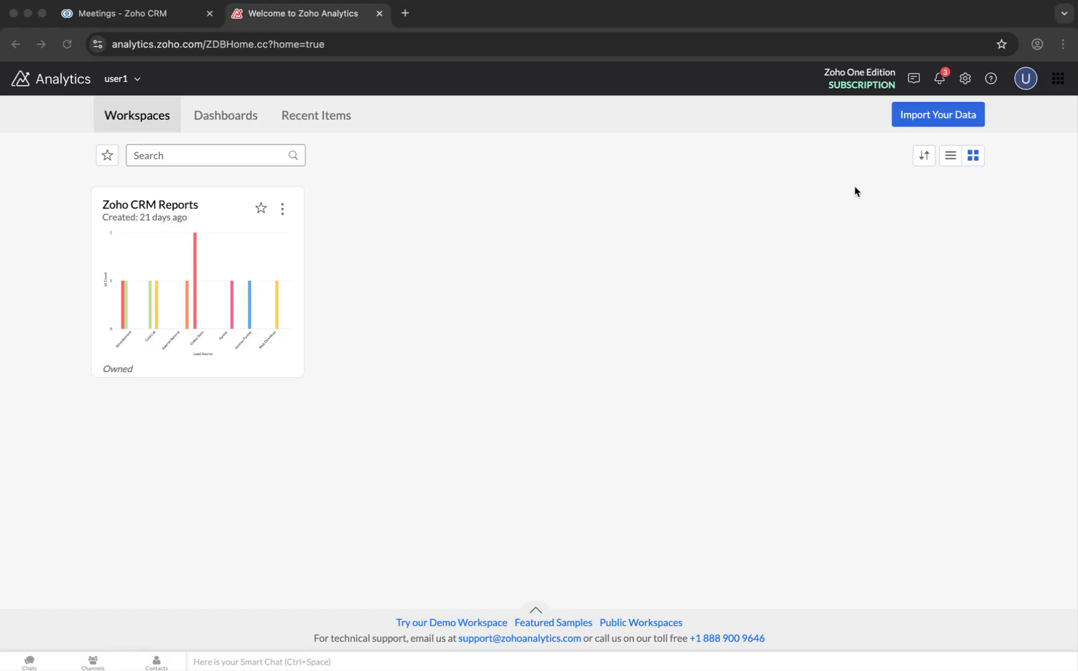
left_click(946, 118)
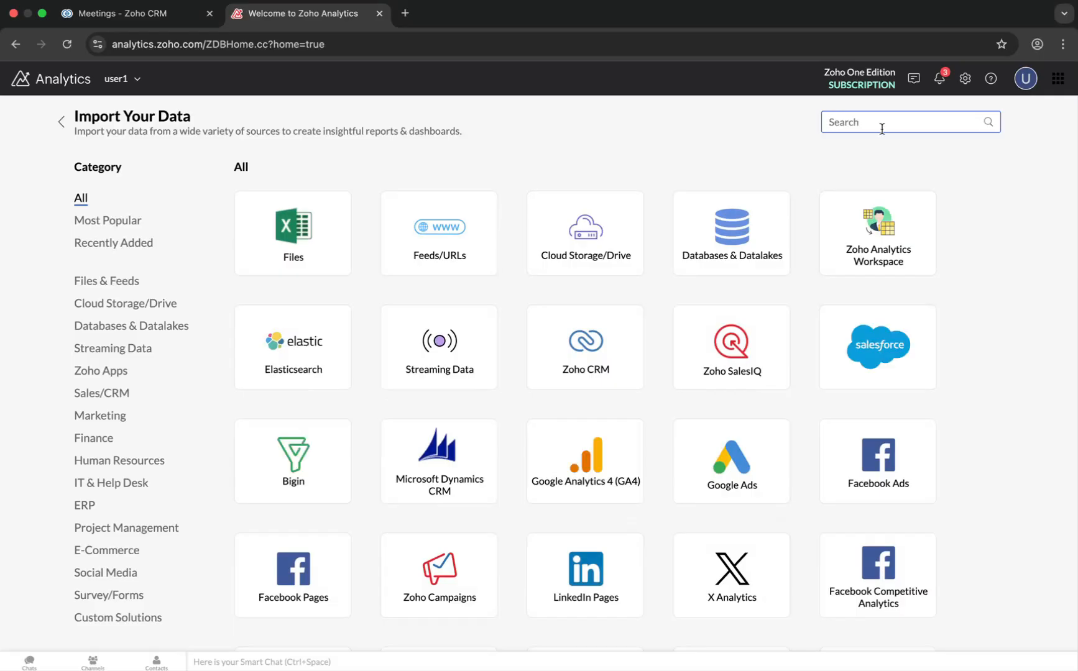
type("CRM")
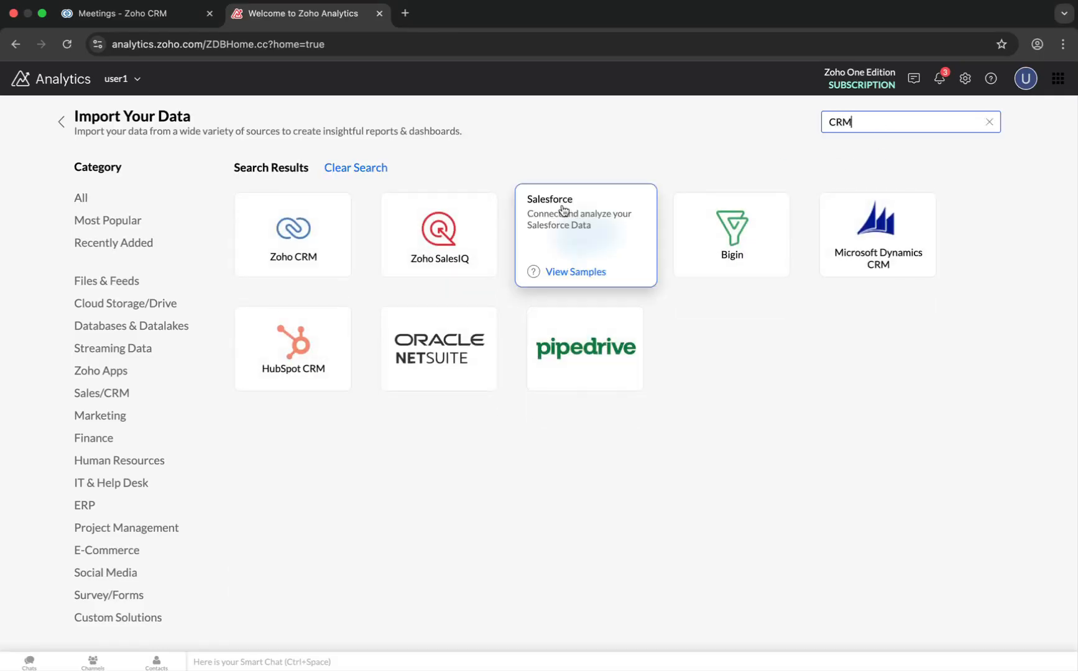
left_click(289, 229)
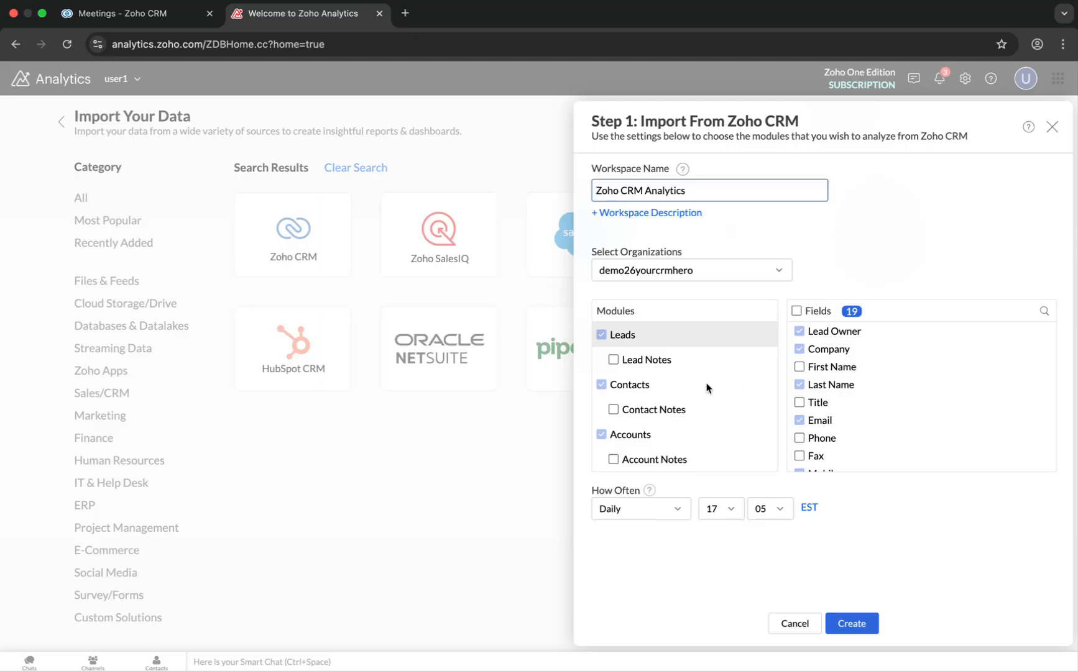
- Show the Contacts module's import fields and include the Contact Type field
left_click(663, 371)
left_click(648, 386)
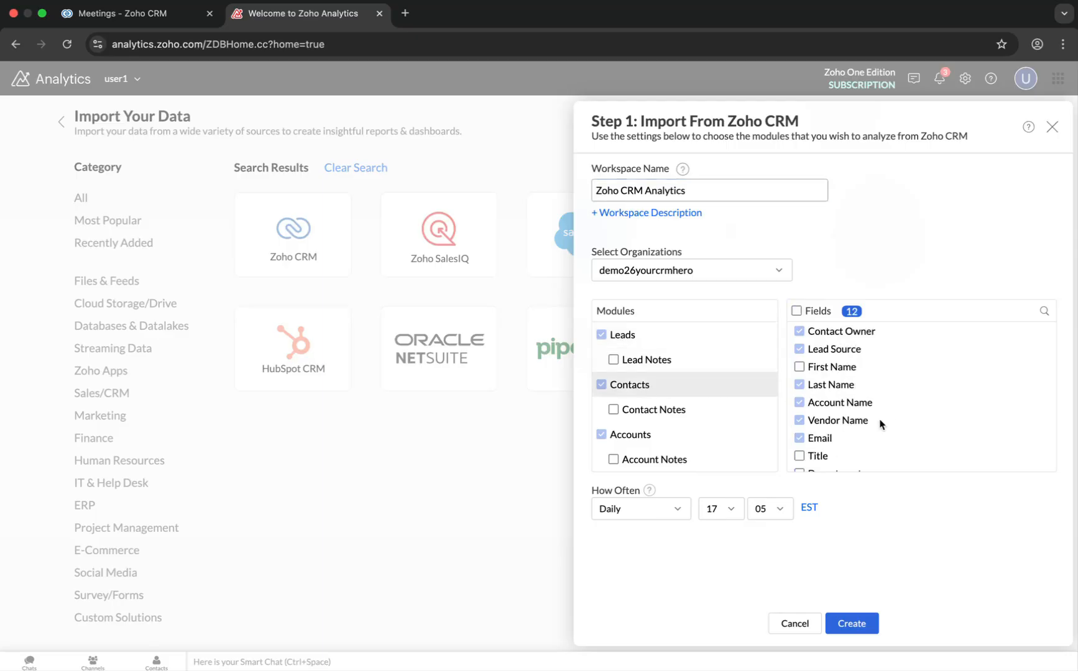
scroll(880, 425, "down", 8)
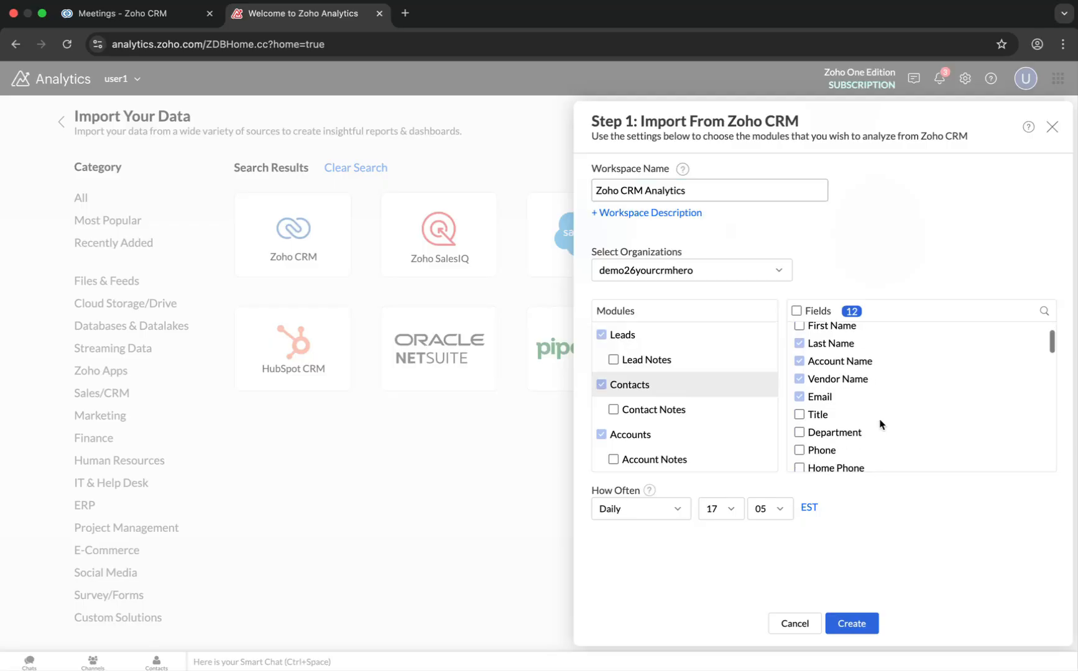
scroll(880, 424, "down", 2)
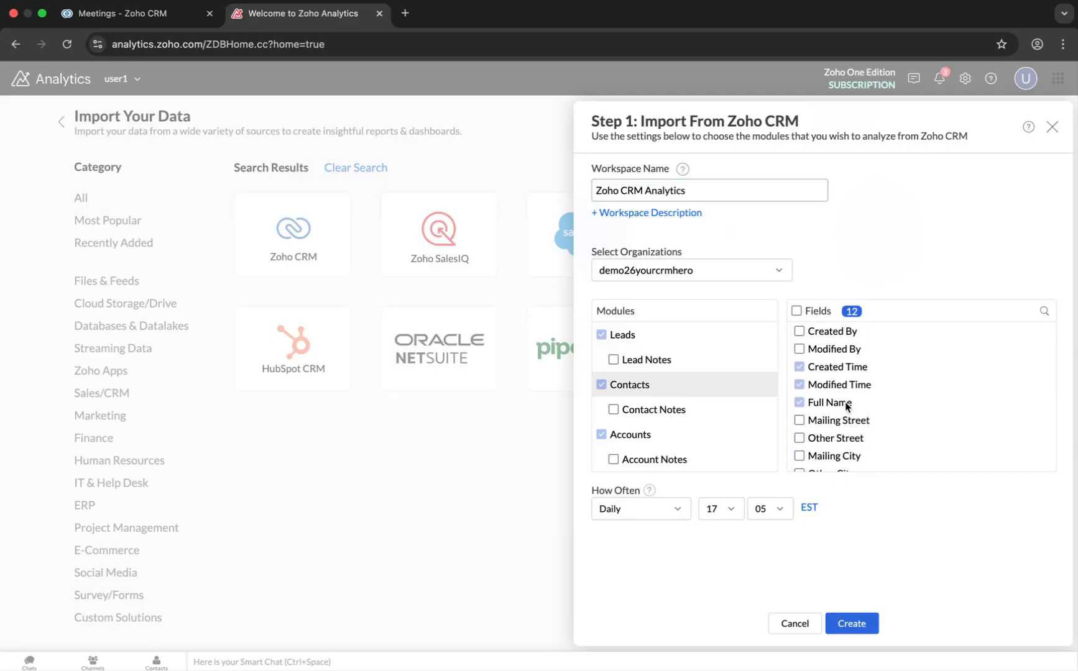
scroll(845, 404, "up", 6)
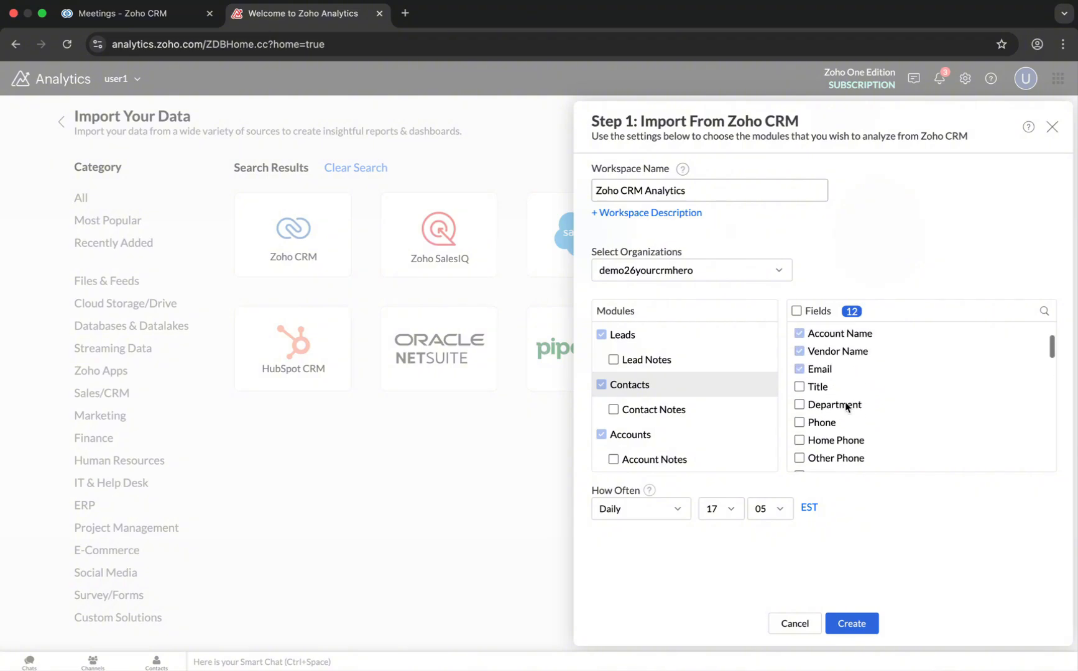
scroll(868, 425, "down", 4)
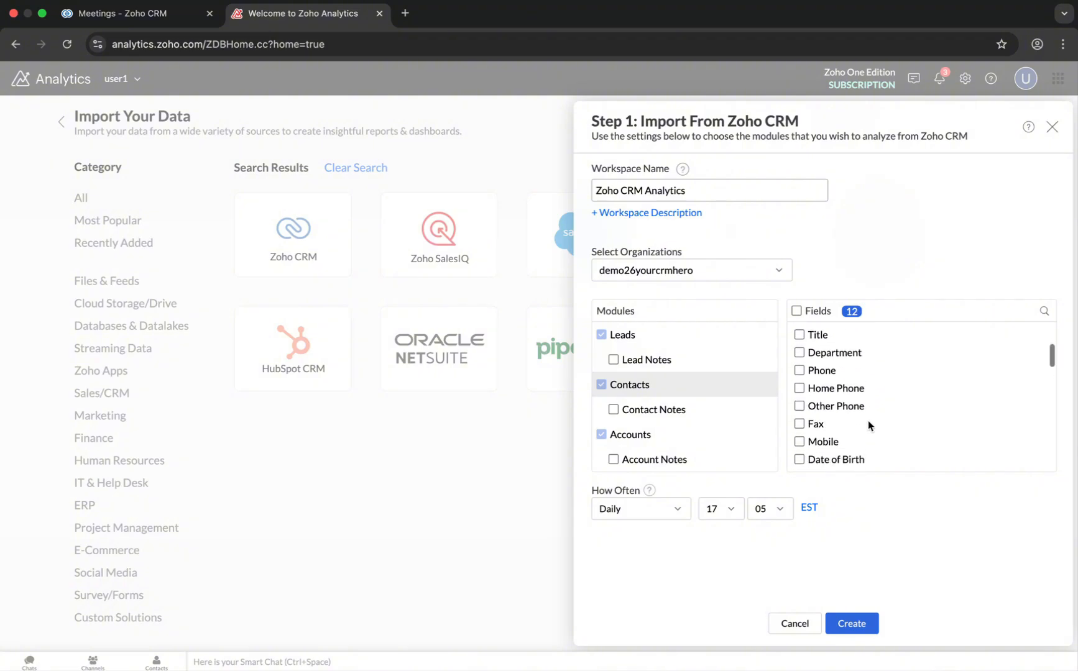
scroll(868, 425, "down", 10)
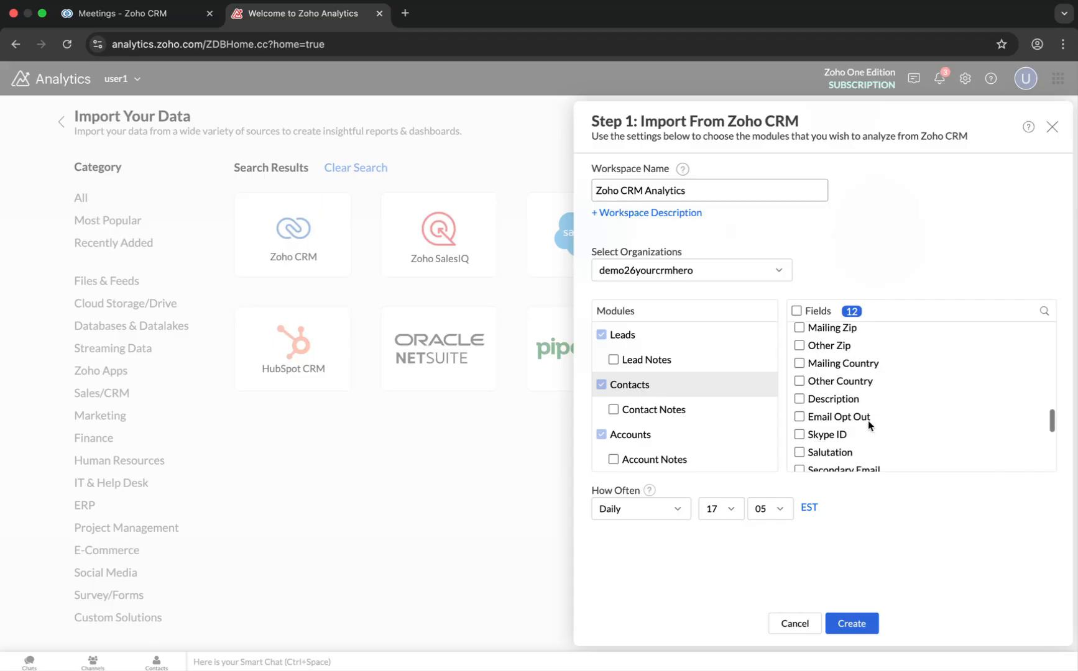
scroll(868, 425, "down", 1)
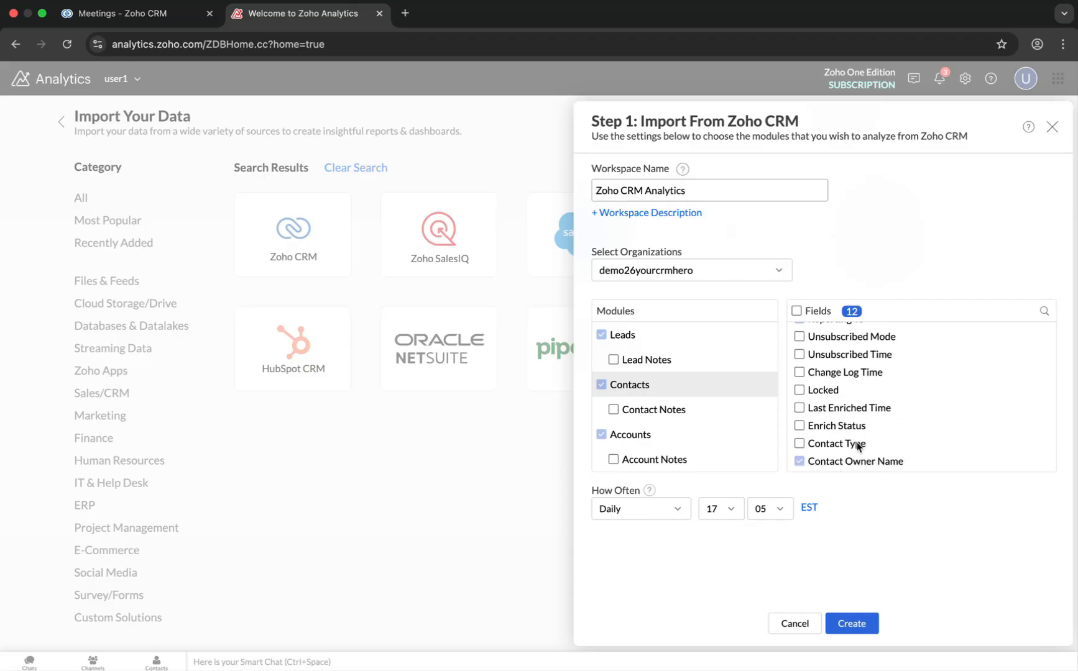
left_click(799, 443)
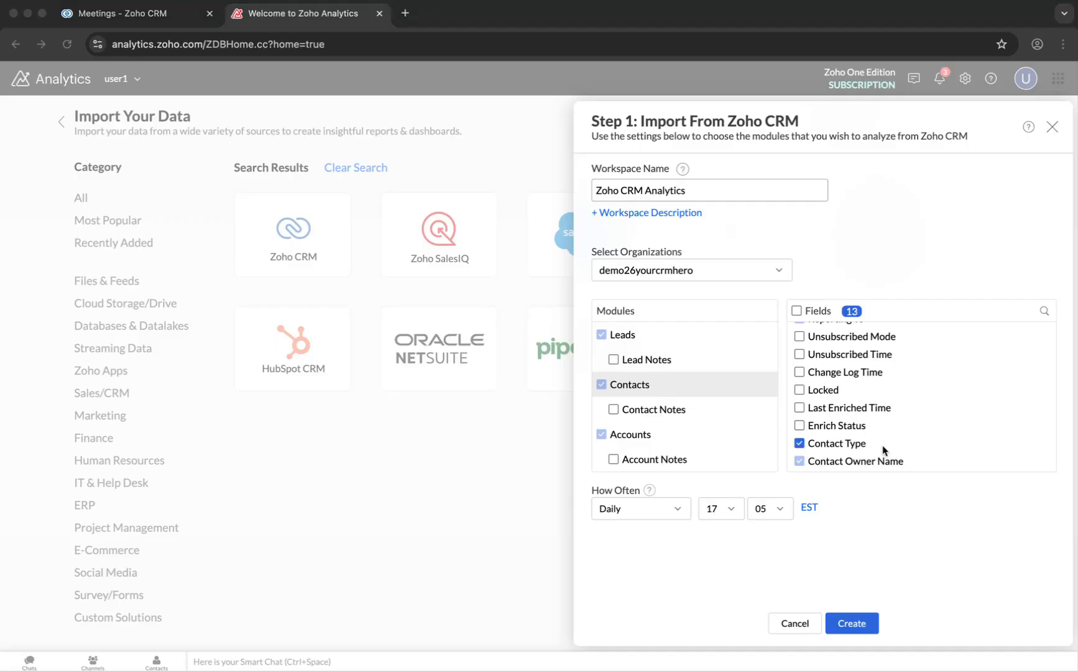
- Add the Meetings module with Meeting Notes, review its fields, and close the import setup
scroll(660, 426, "down", 5)
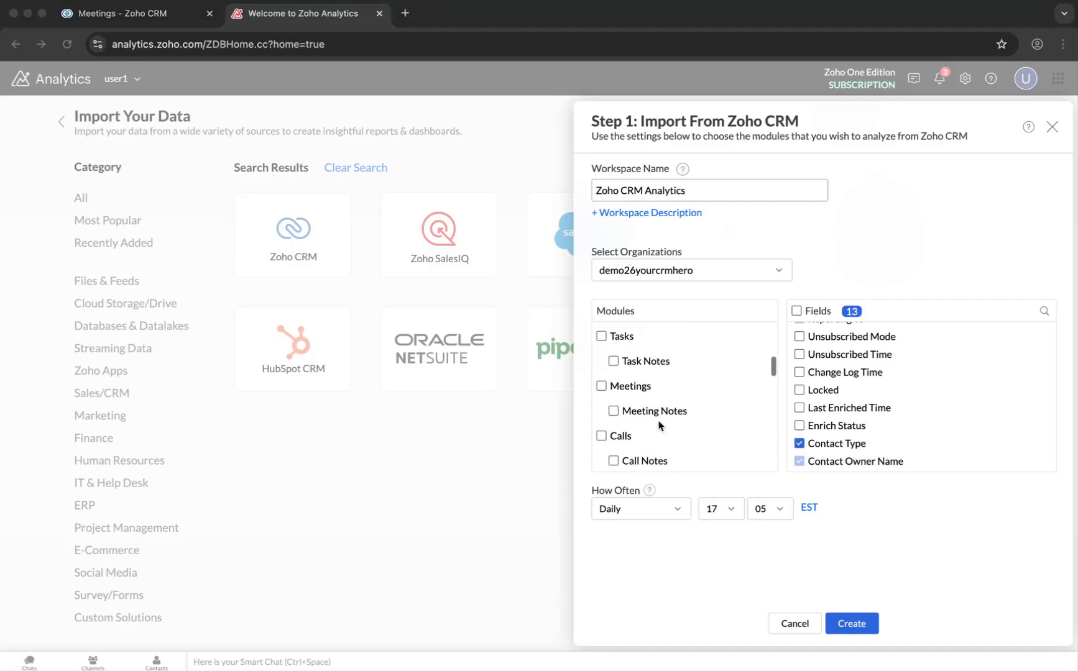
left_click(651, 381)
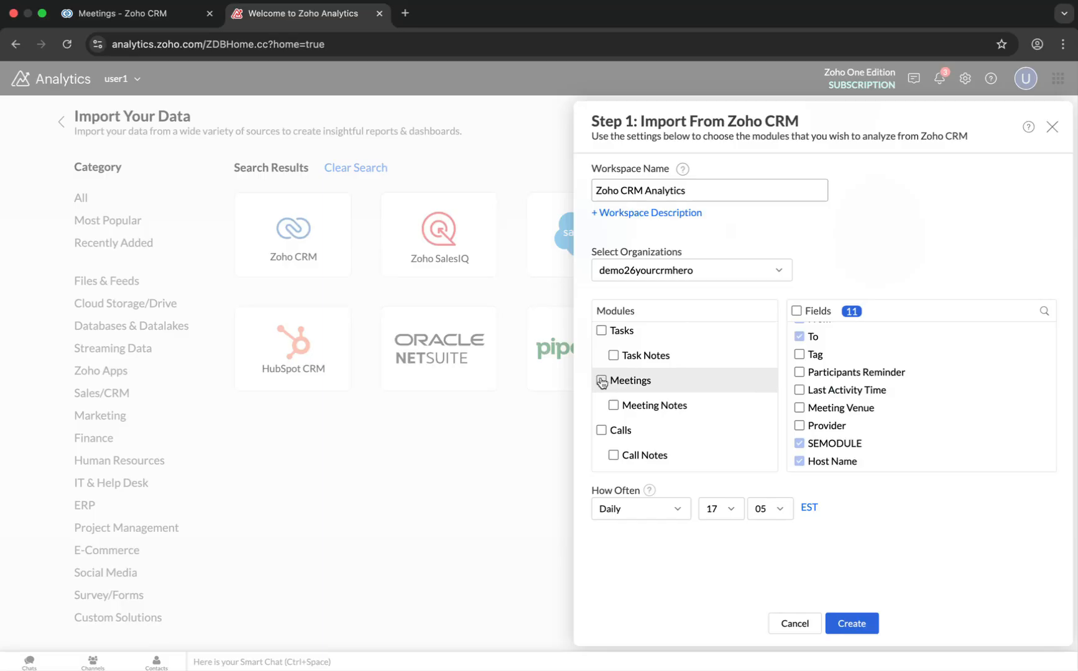
left_click(601, 382)
scroll(924, 390, "up", 1)
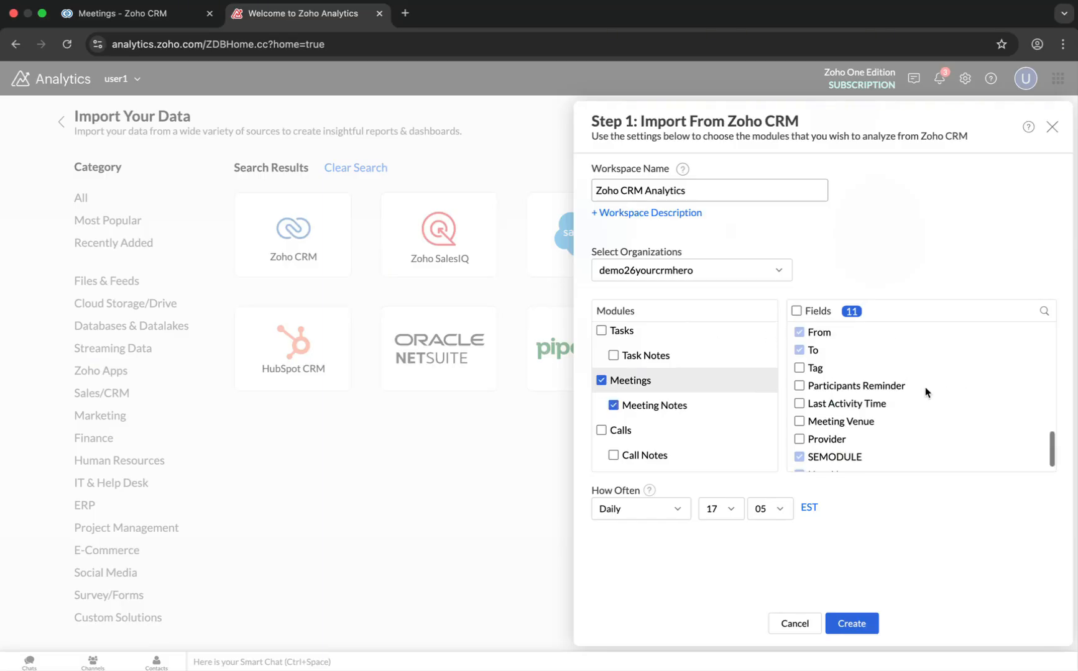
scroll(924, 391, "up", 1)
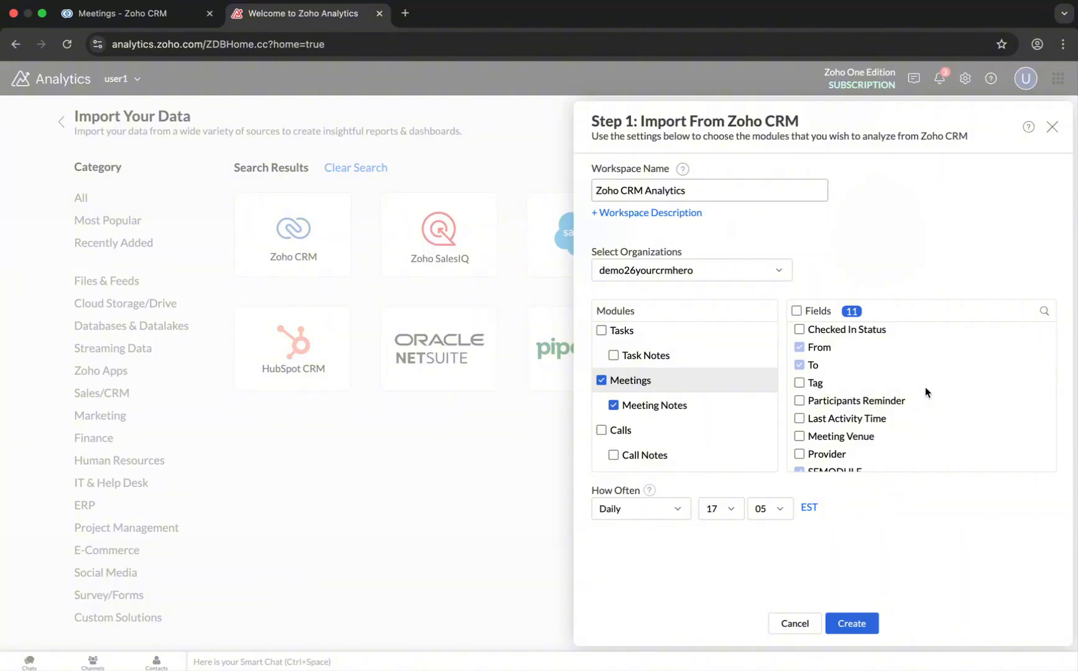
scroll(924, 387, "up", 10)
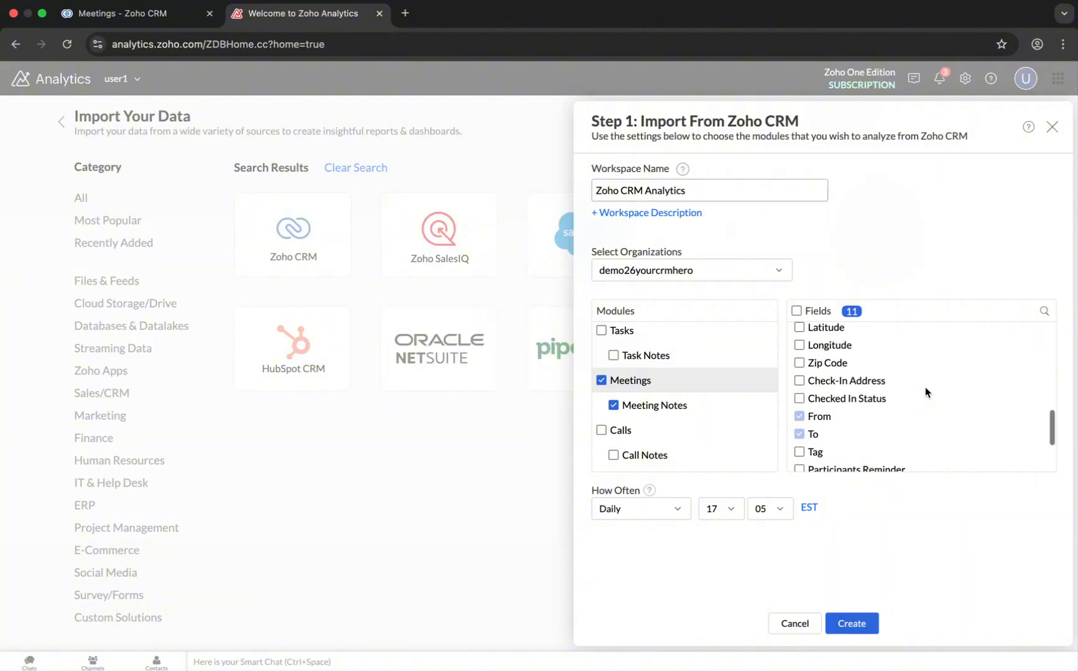
scroll(924, 386, "up", 1)
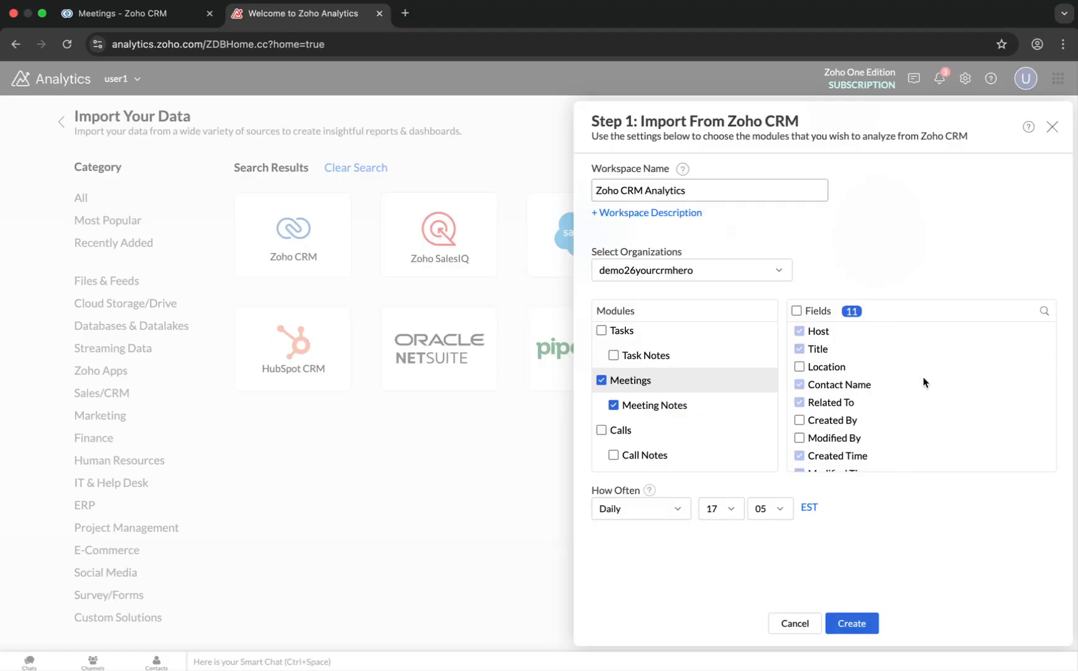
scroll(923, 381, "down", 10)
scroll(923, 382, "down", 3)
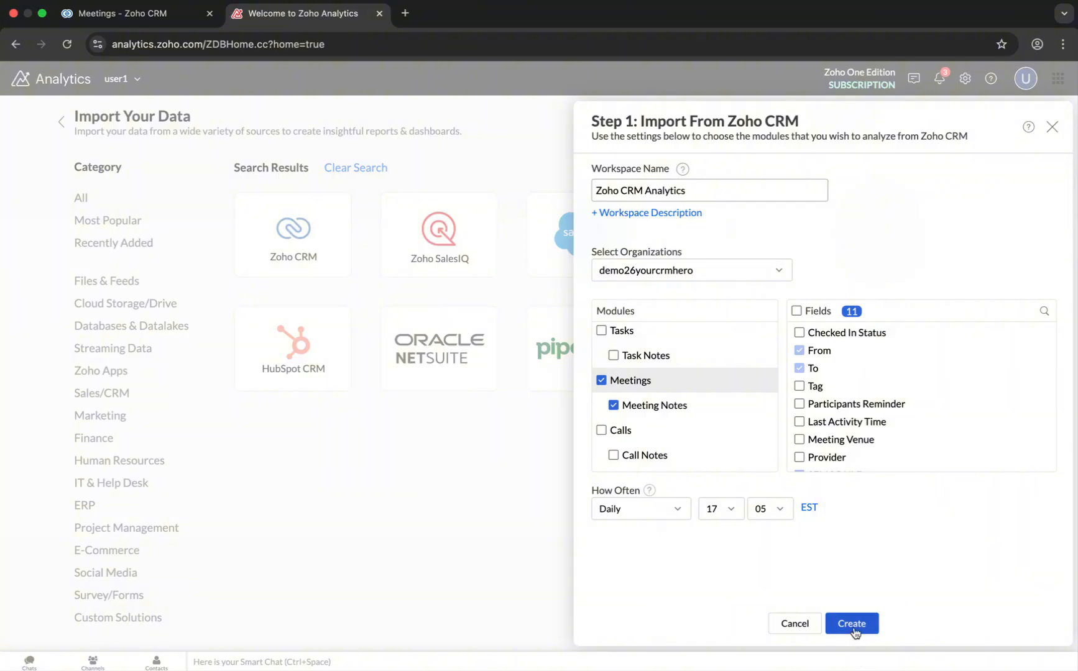
left_click(1051, 128)
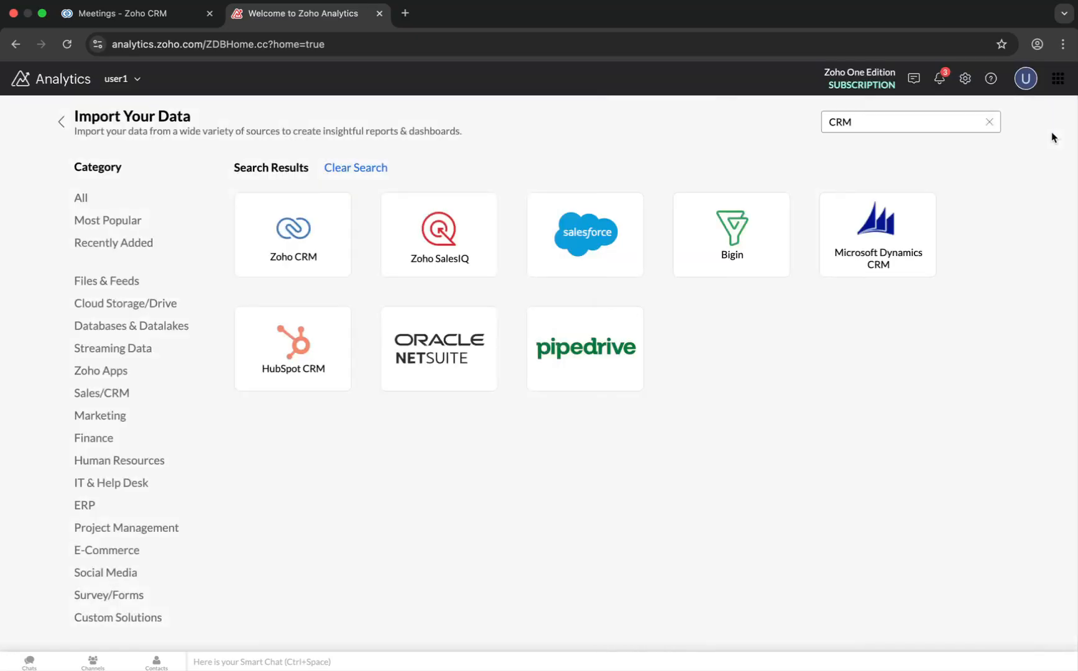
- Open the Contacts table in the Zoho CRM Reports workspace and scroll through its columns
left_click(61, 121)
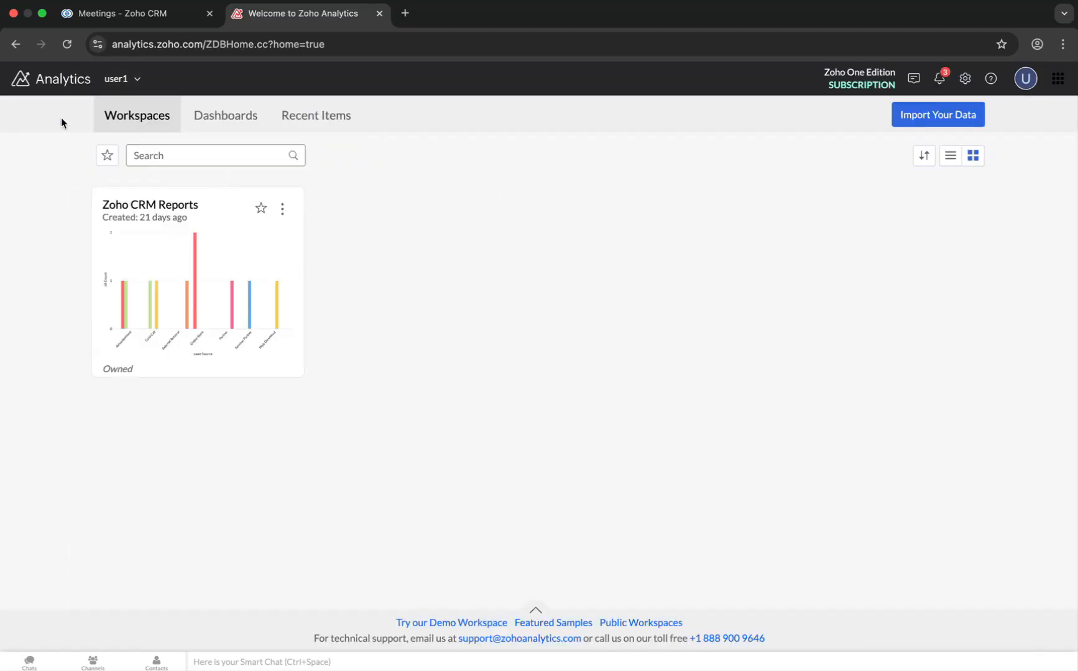
left_click(194, 300)
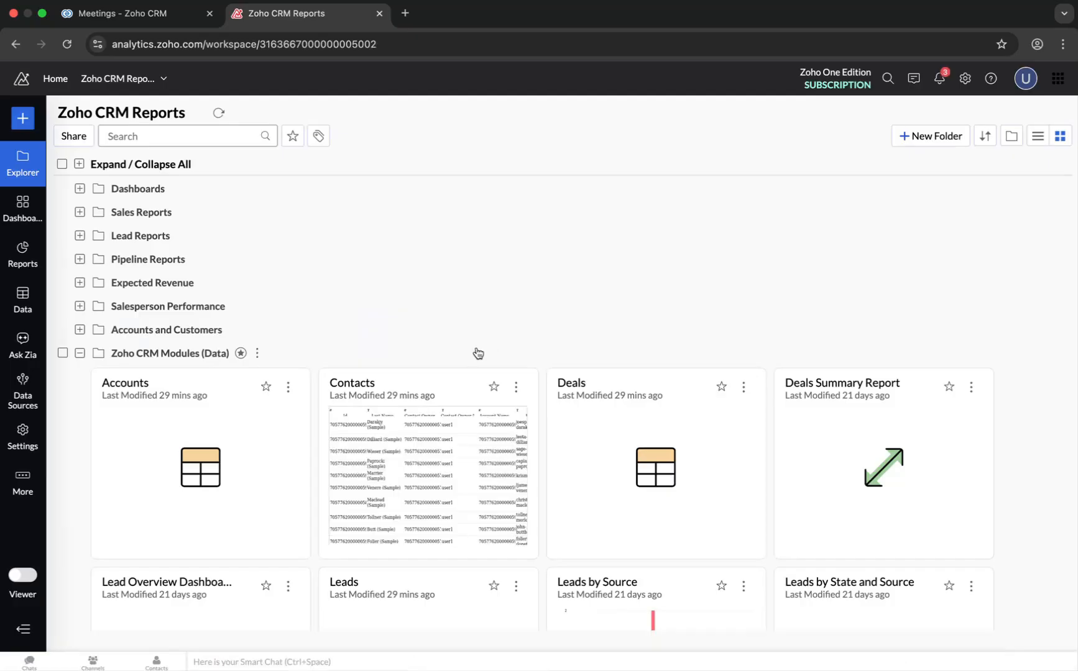
left_click(414, 387)
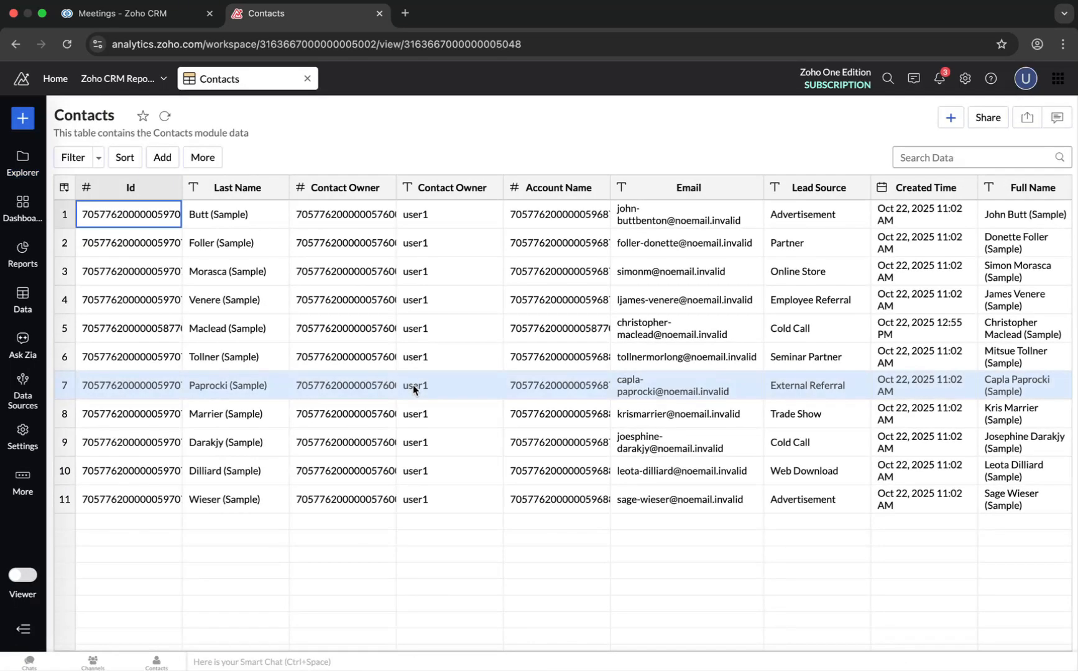
scroll(581, 385, "right", 10)
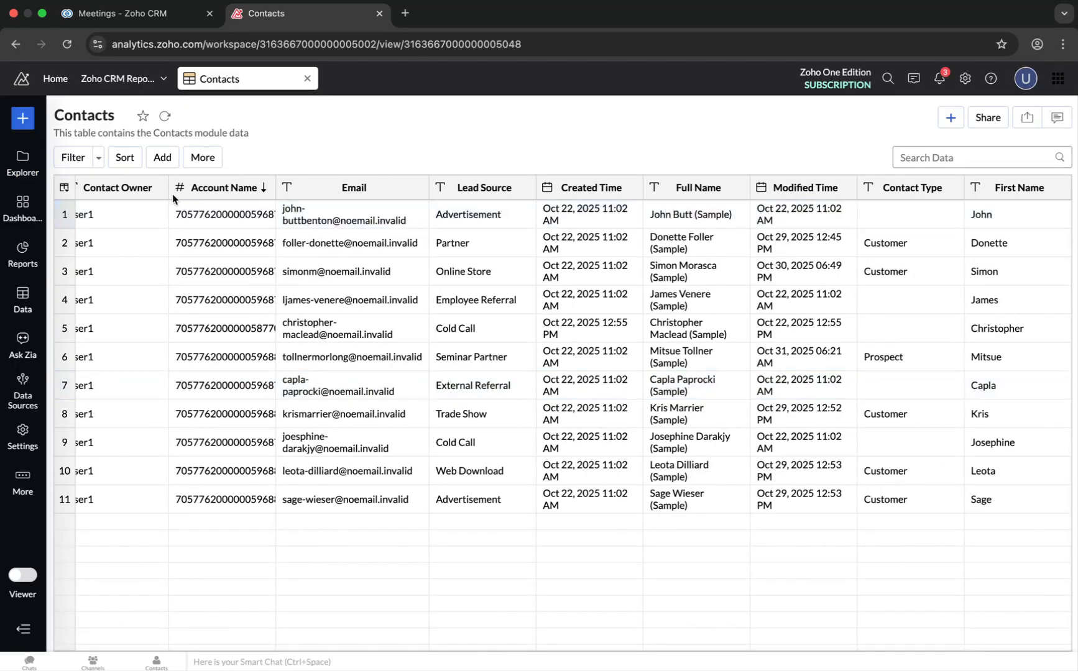
- Open the Meetings table from the workspace explorer and scroll through its columns
left_click(23, 162)
scroll(539, 342, "down", 5)
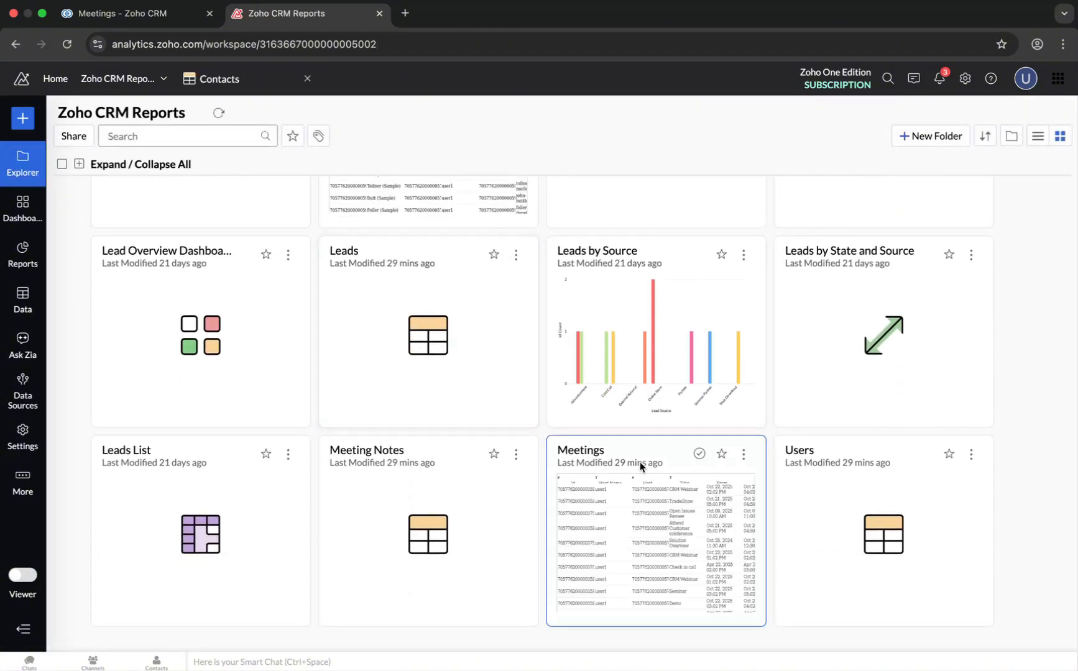
left_click(596, 454)
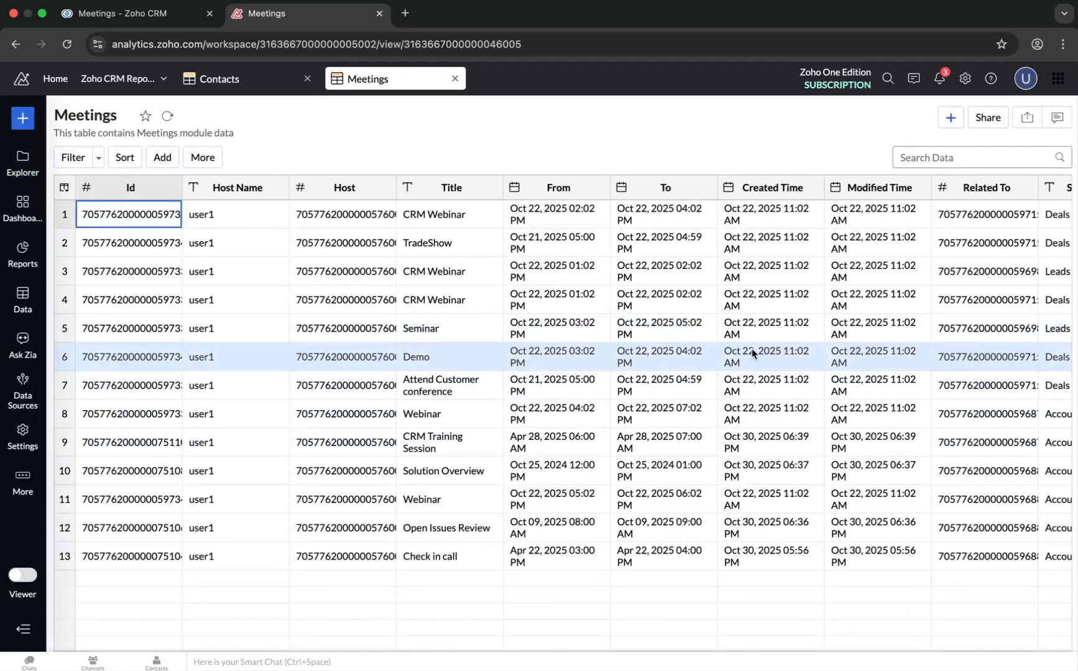
scroll(750, 353, "right", 7)
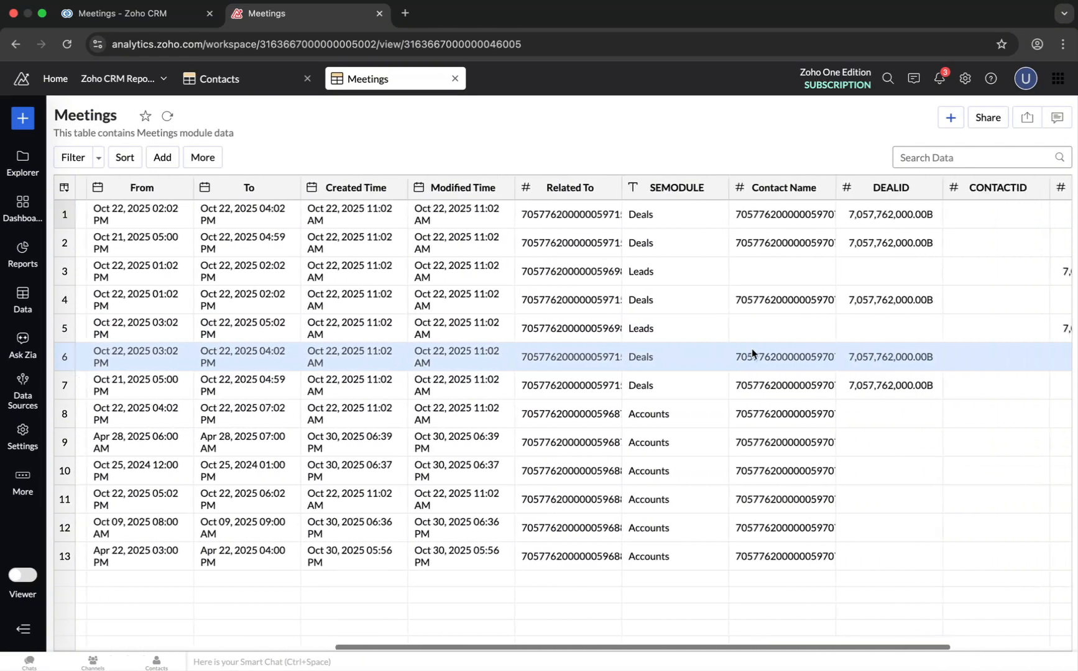
scroll(752, 353, "right", 3)
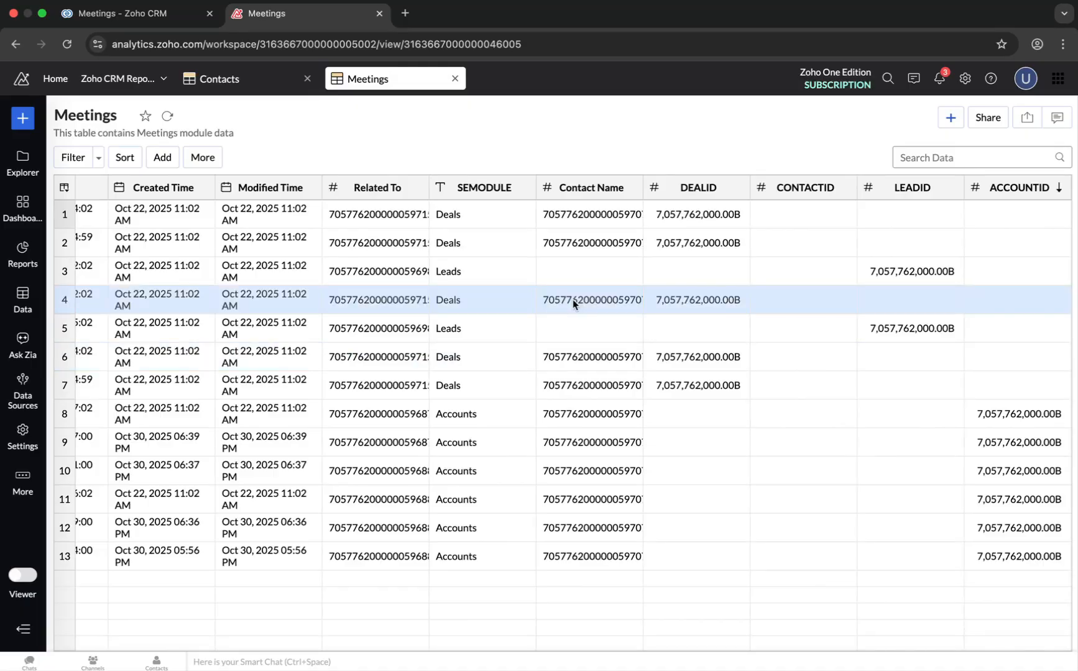
- Create a new query table and replace the sample query with the pasted SQL joining Contacts and Meetings
left_click(25, 122)
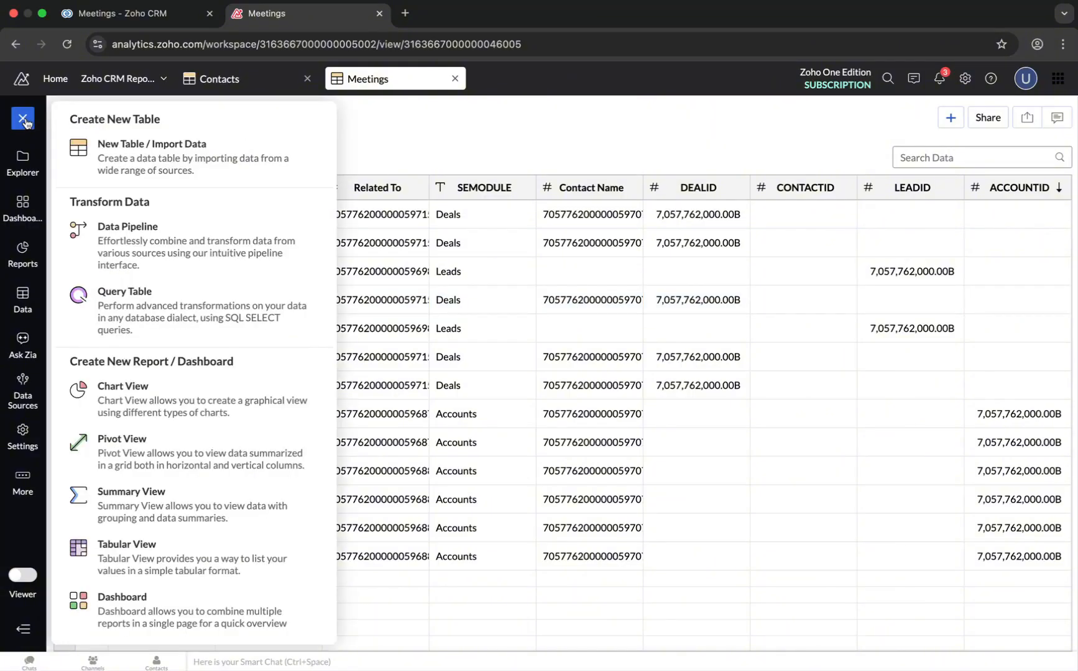
left_click(131, 312)
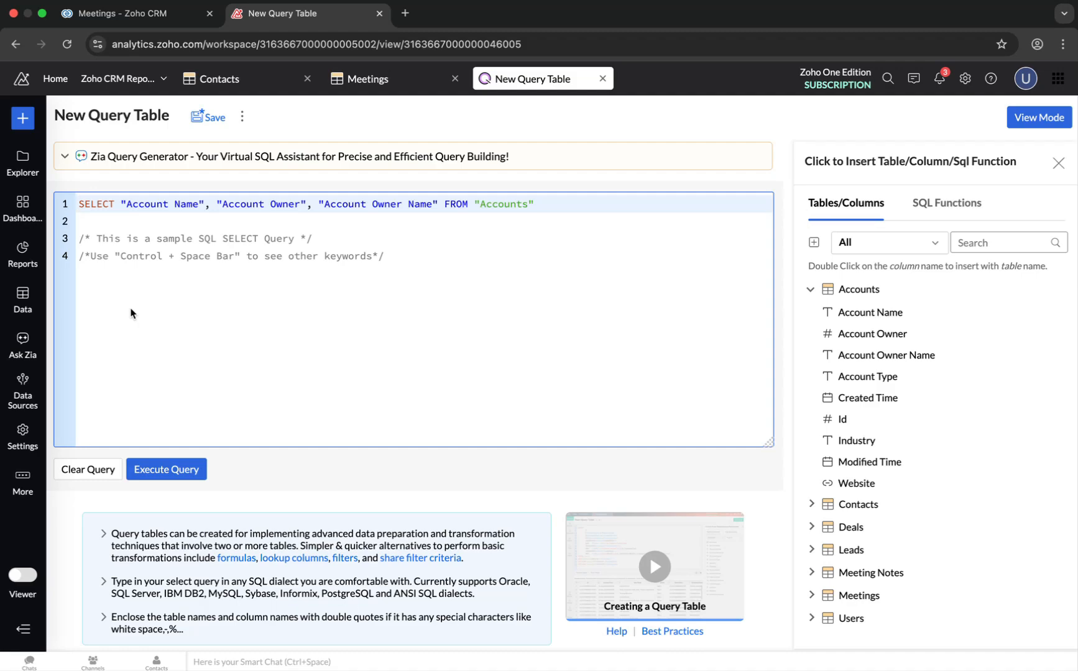
left_click(420, 330)
key("super+a")
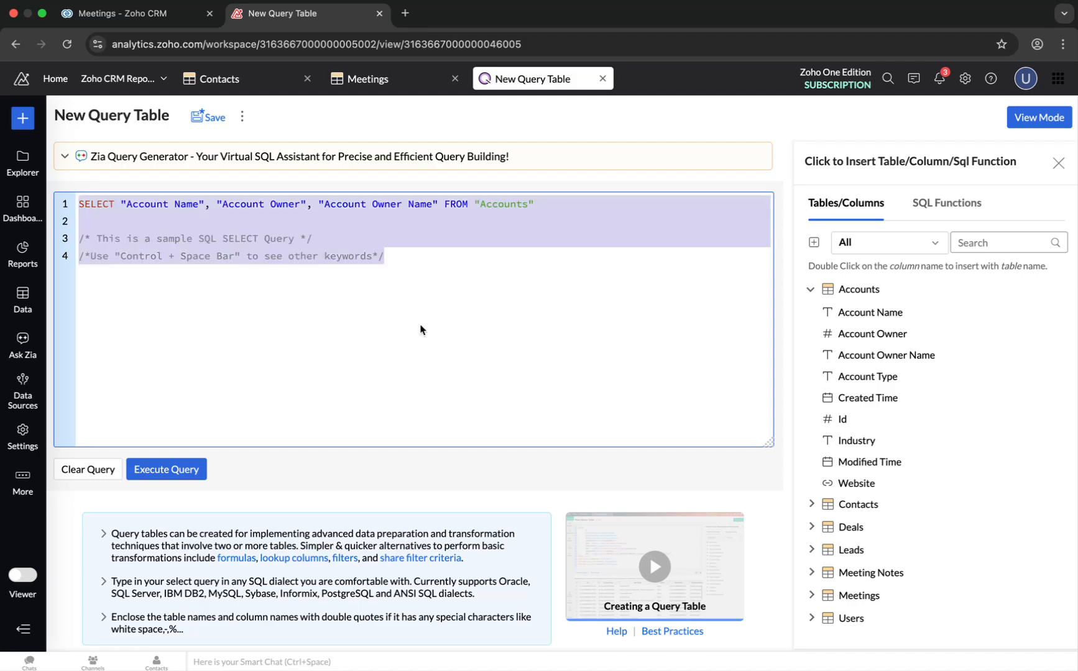
key("super+v")
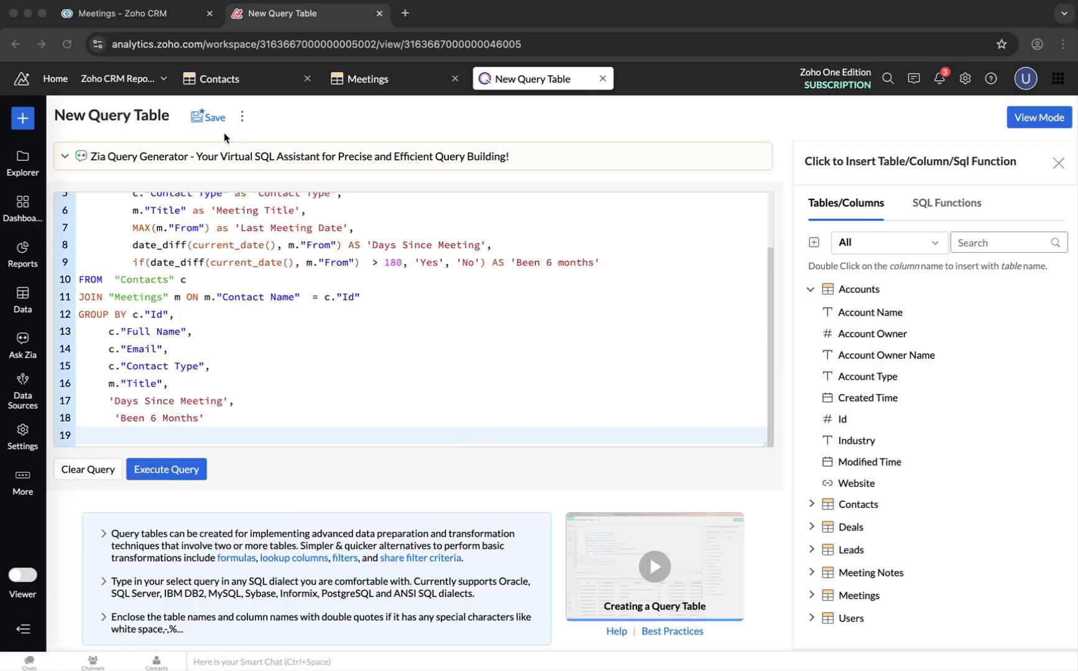
- Rename the query table to Contacts with Last Meeting Date
left_click(171, 118)
left_click(174, 117)
key("super+a")
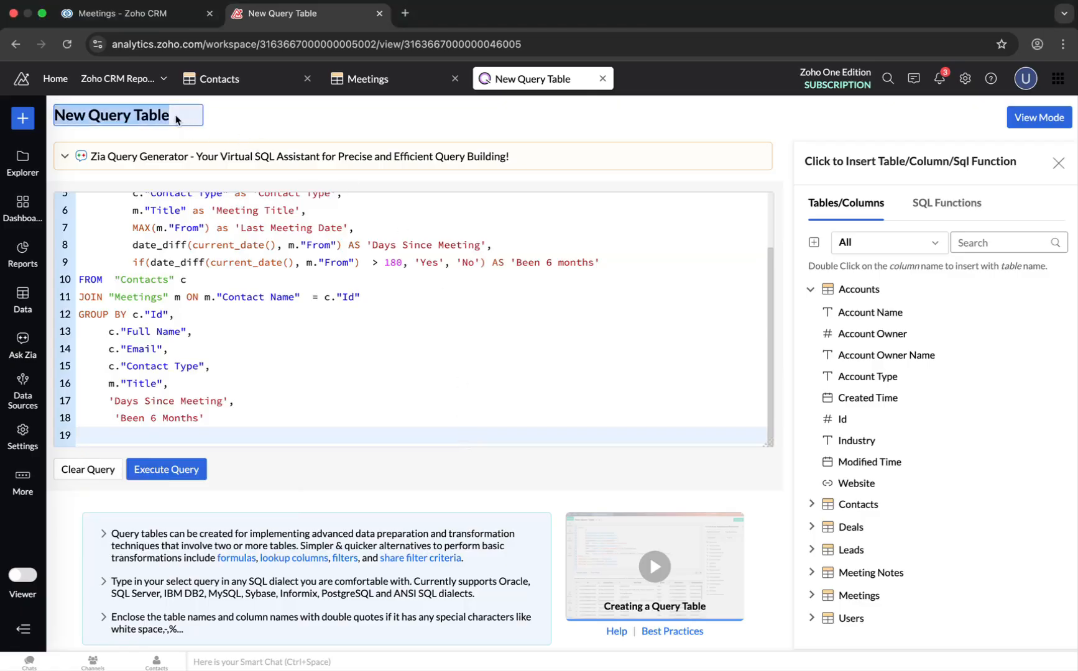
key("BackSpace")
type("Con")
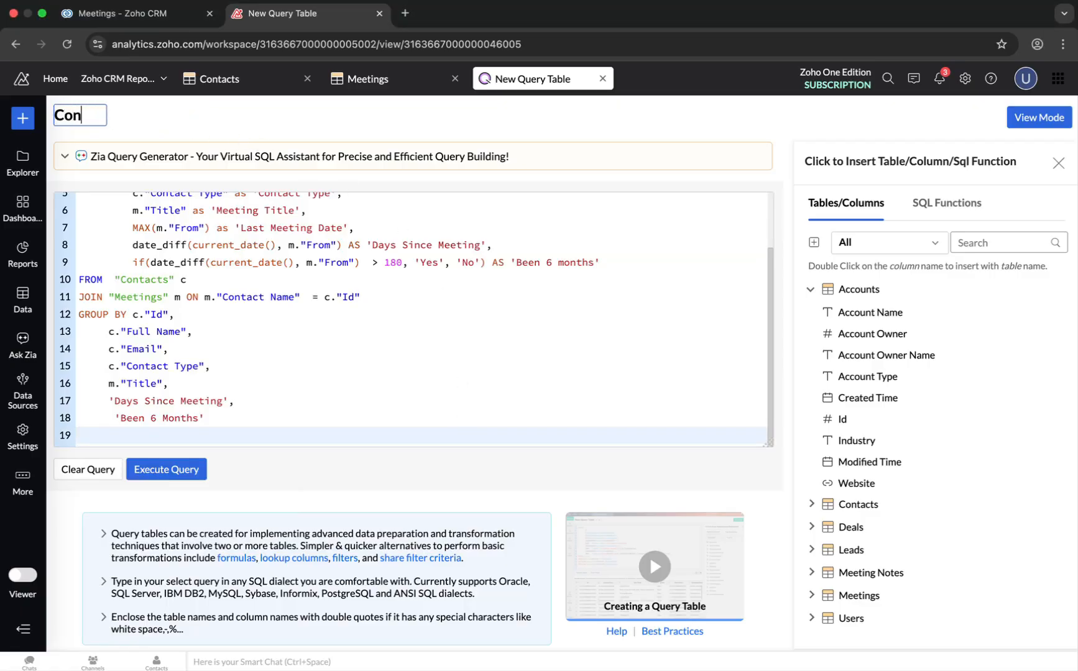
type("tacts wi")
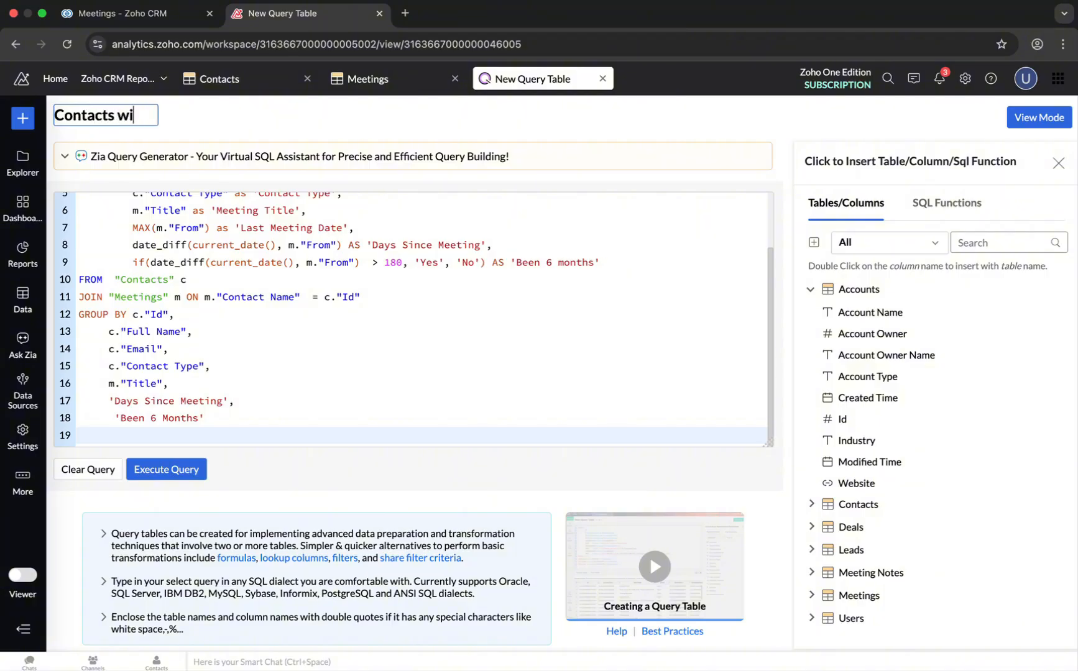
type("th Last")
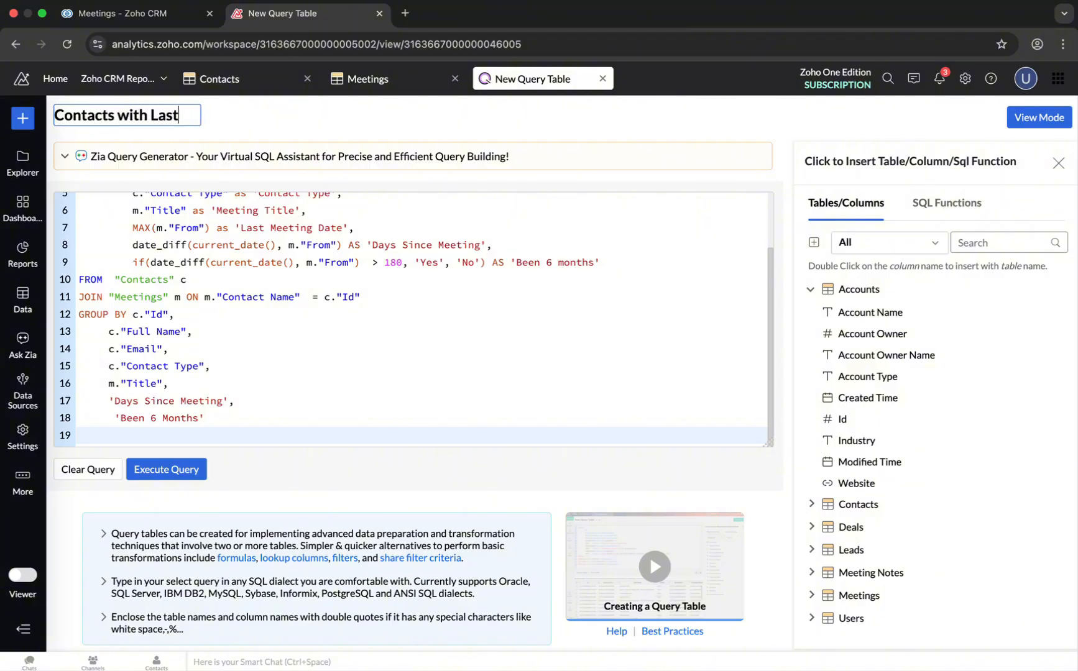
type(" Meeting")
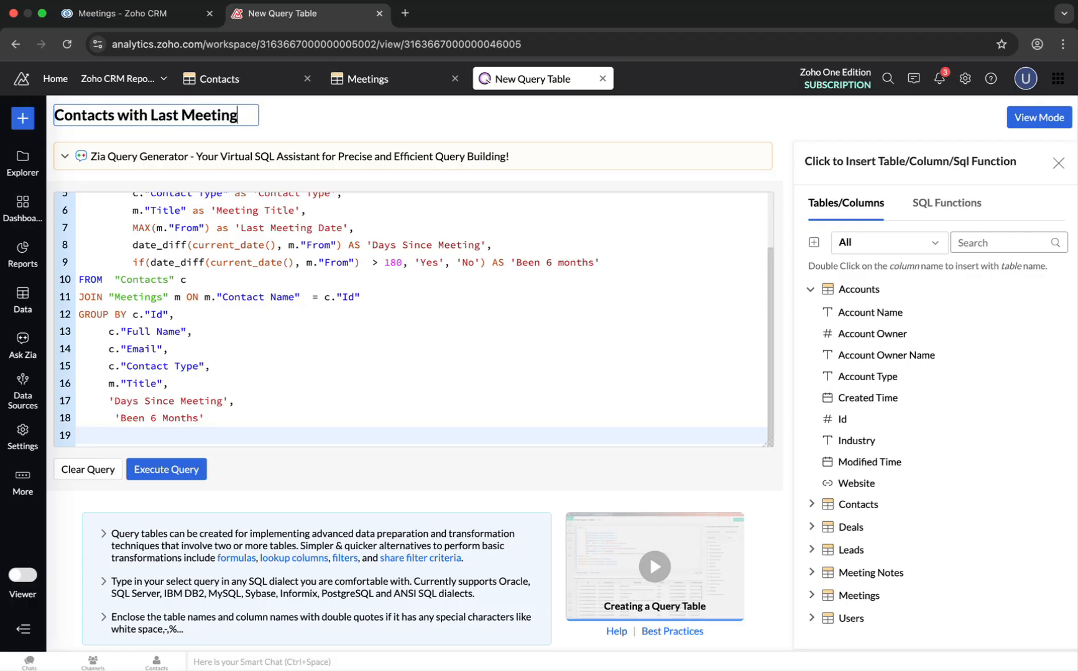
type(" Date")
- Save the query table in the Zoho CRM Modules (Data) folder and open its results in view mode
left_click(318, 126)
left_click(315, 119)
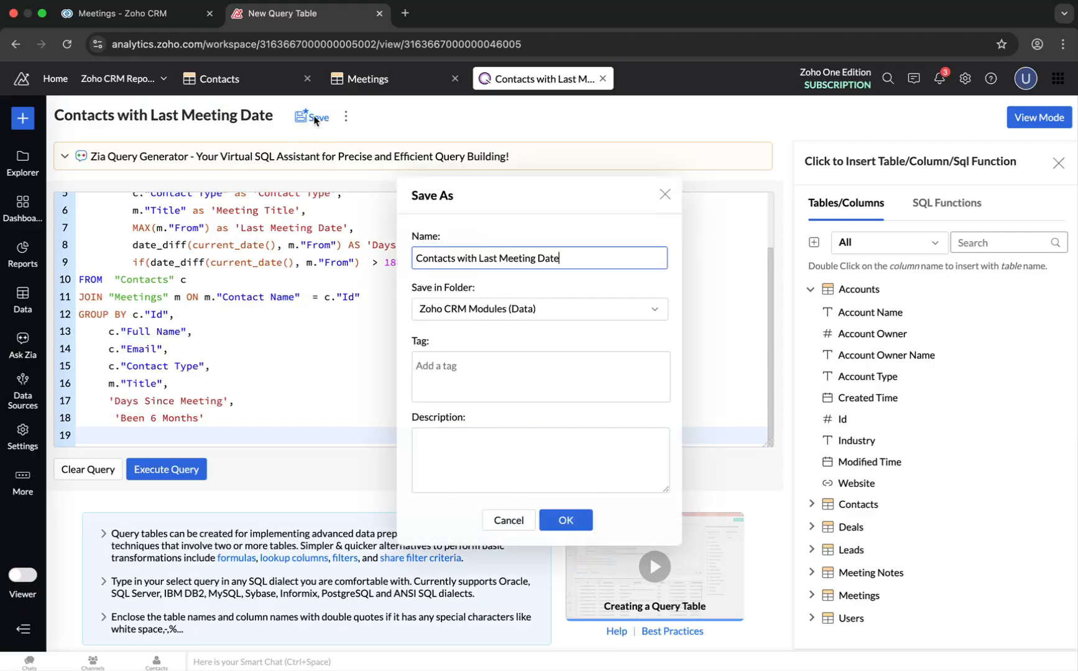
left_click(442, 309)
left_click(441, 309)
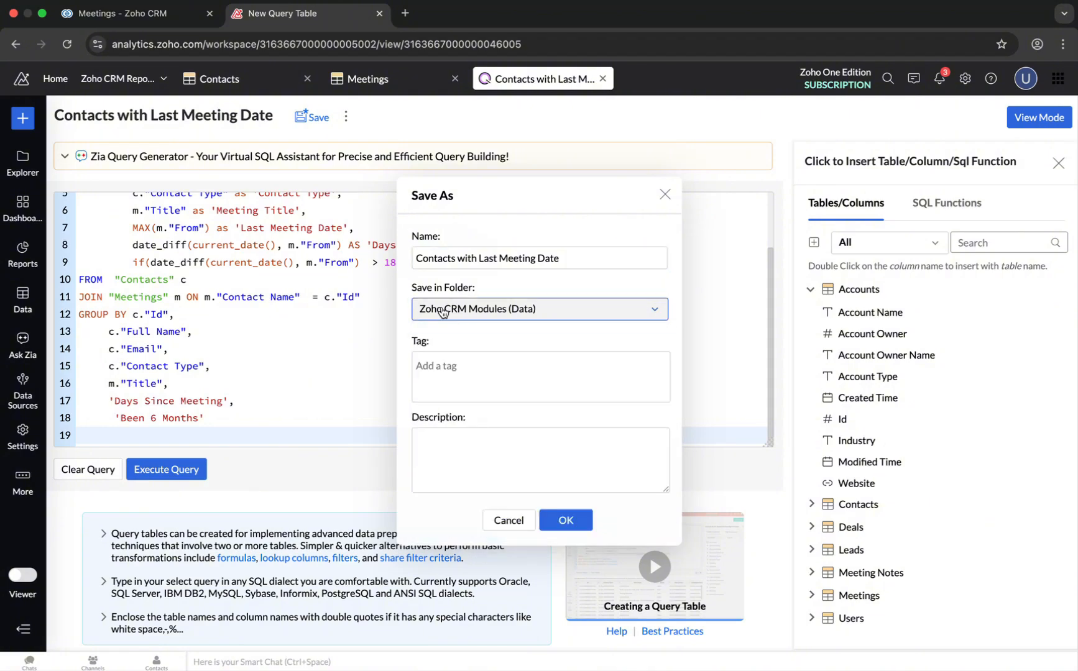
left_click(565, 522)
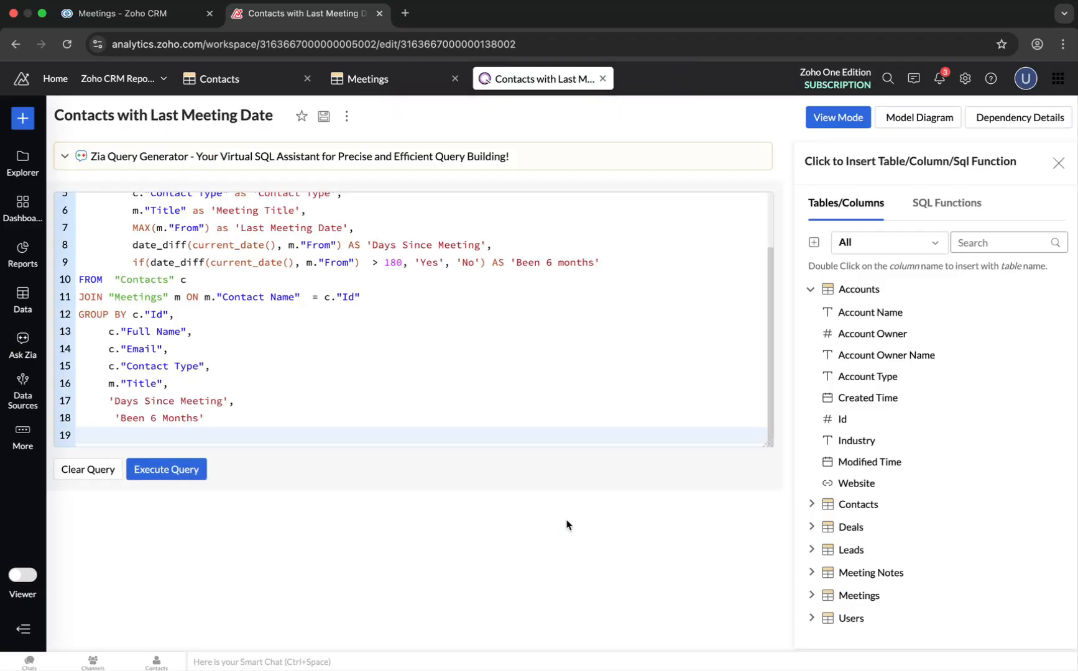
left_click(839, 117)
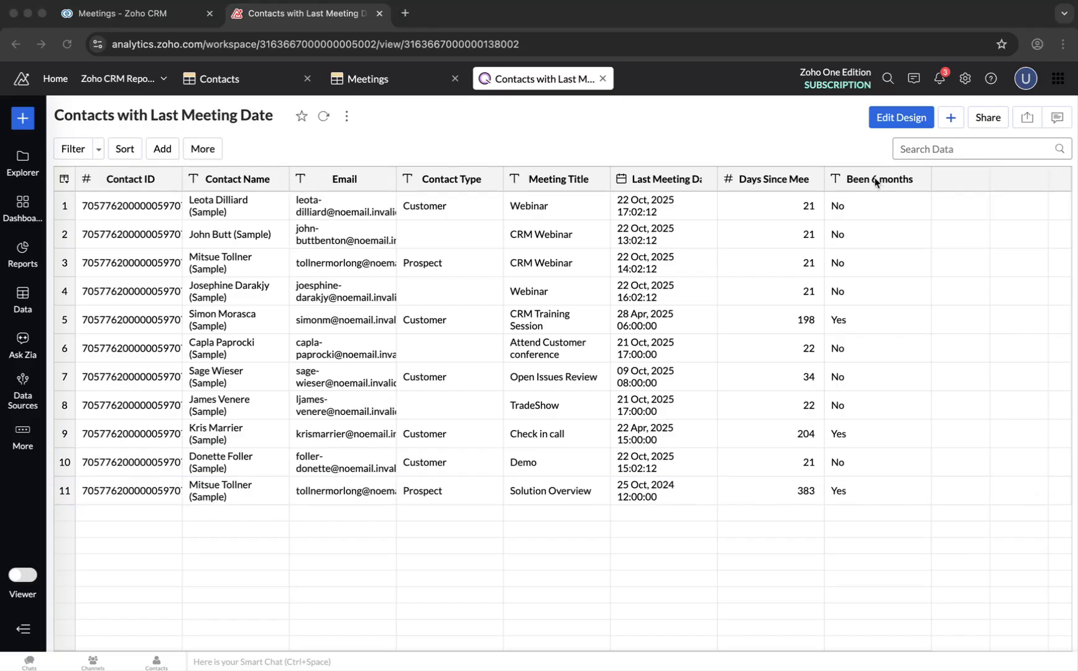
left_click(867, 322)
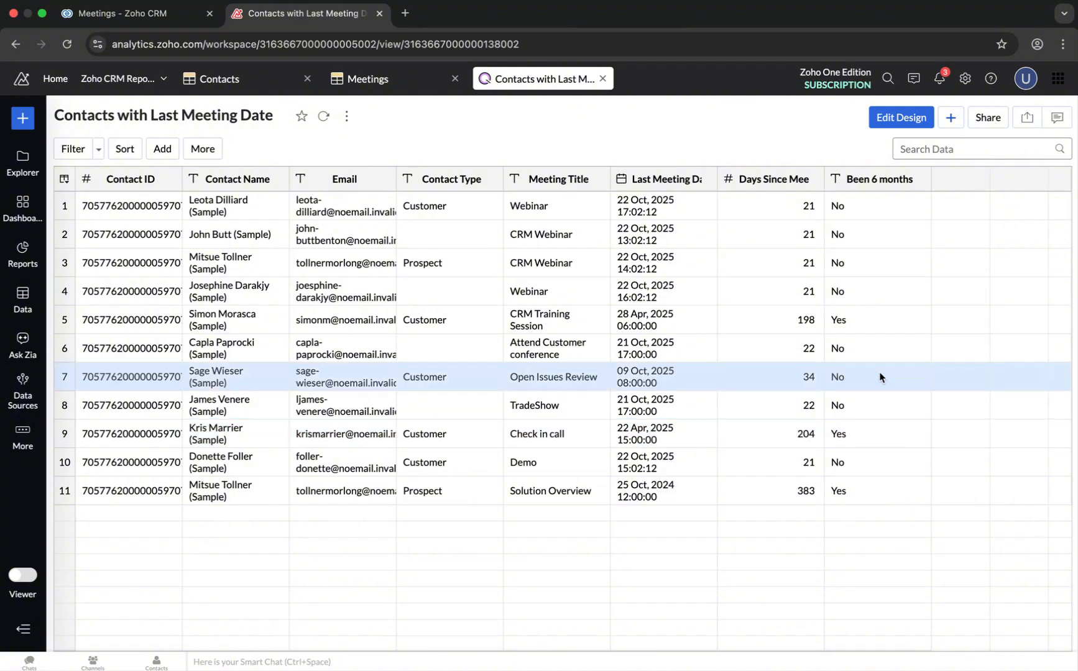
- Open campaigns.zoho.com in a new tab and start a new Zoho Analytics sync from Sync Services
left_click(405, 13)
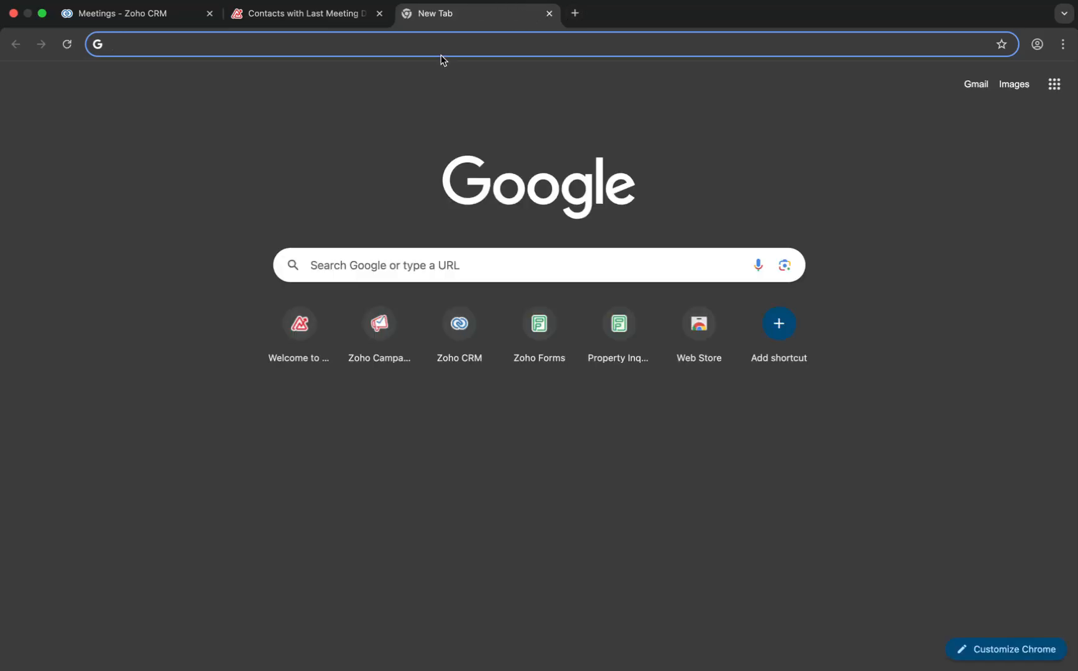
type("campaigns")
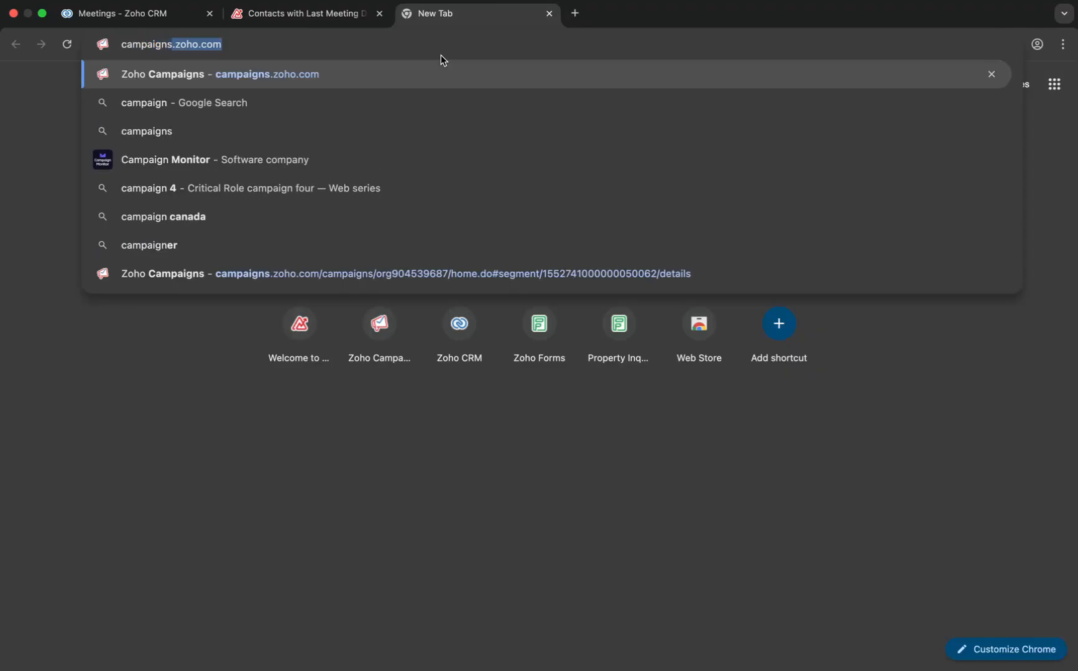
type(".zoho.com")
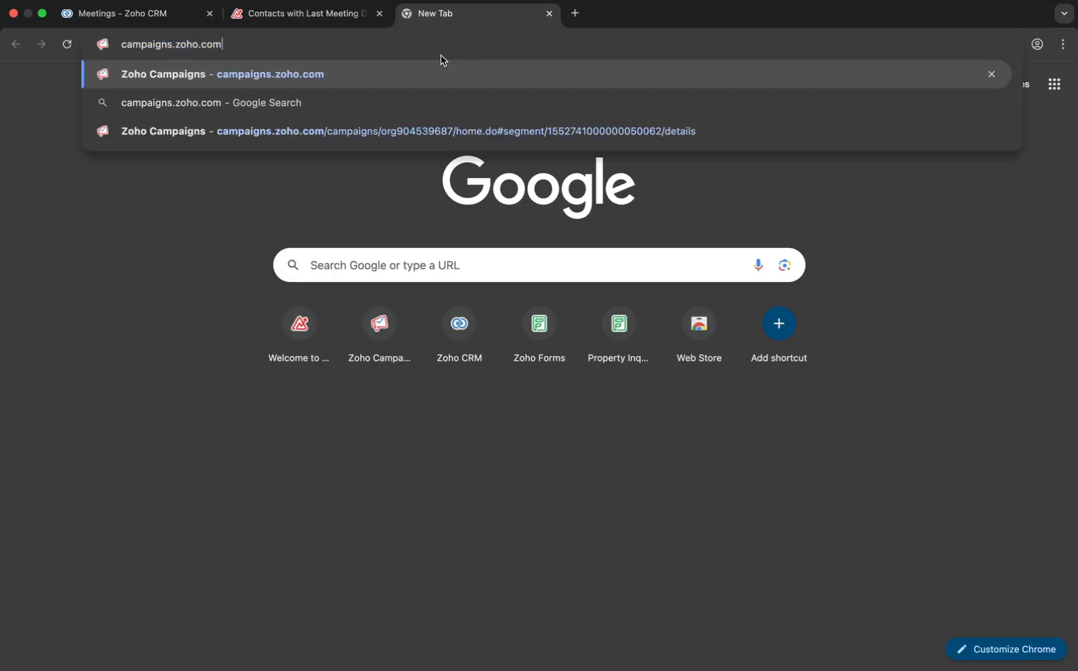
key("Return")
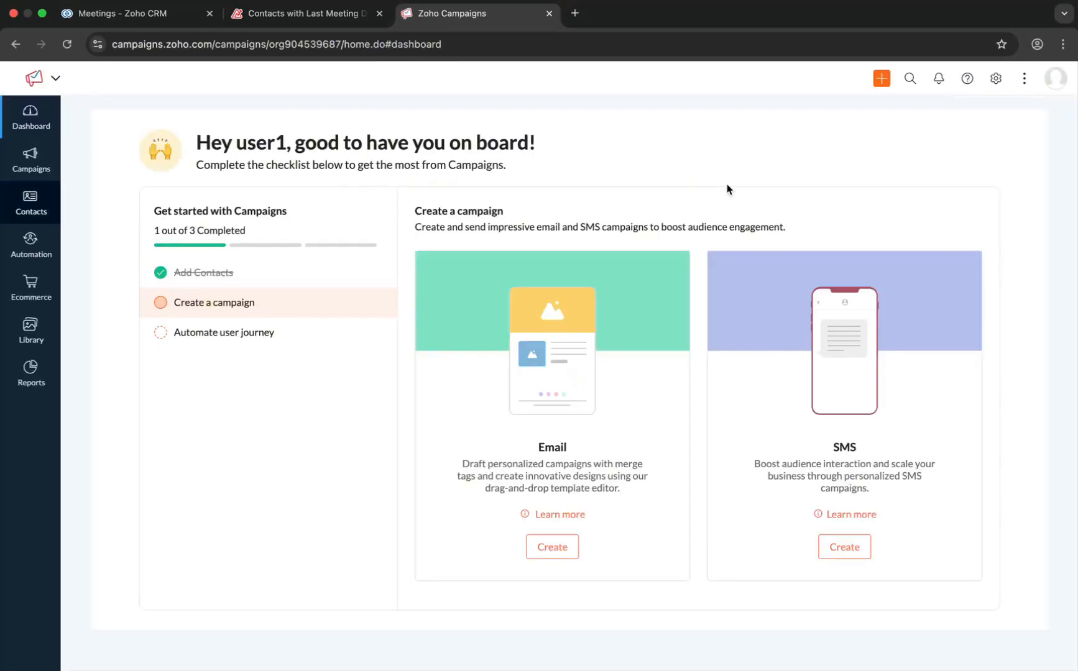
mouse_move(27, 202)
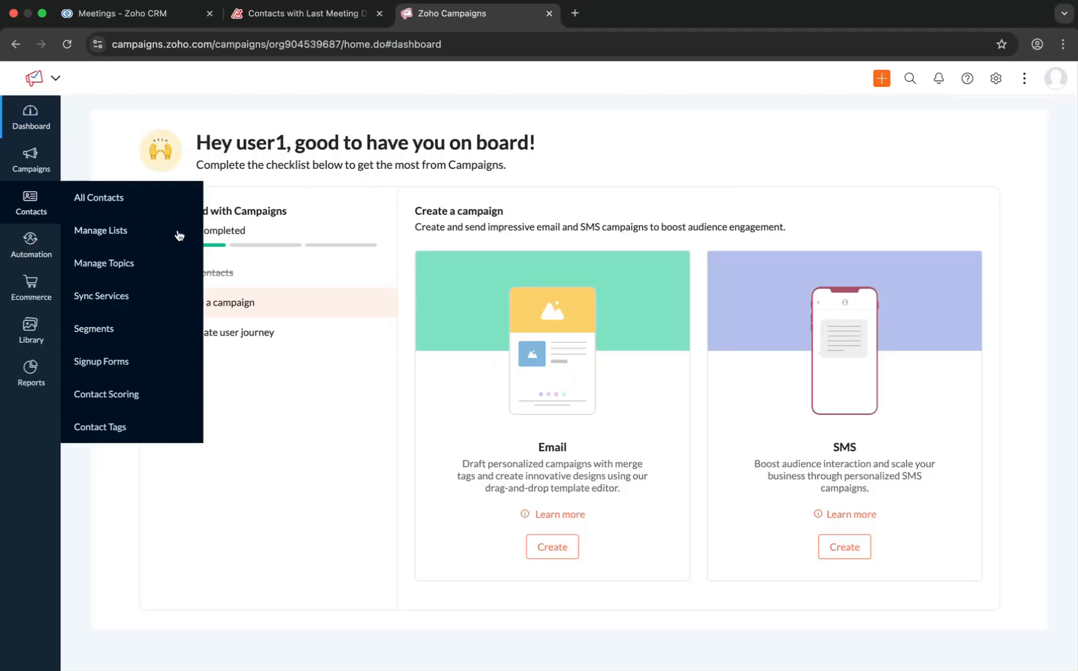
left_click(107, 296)
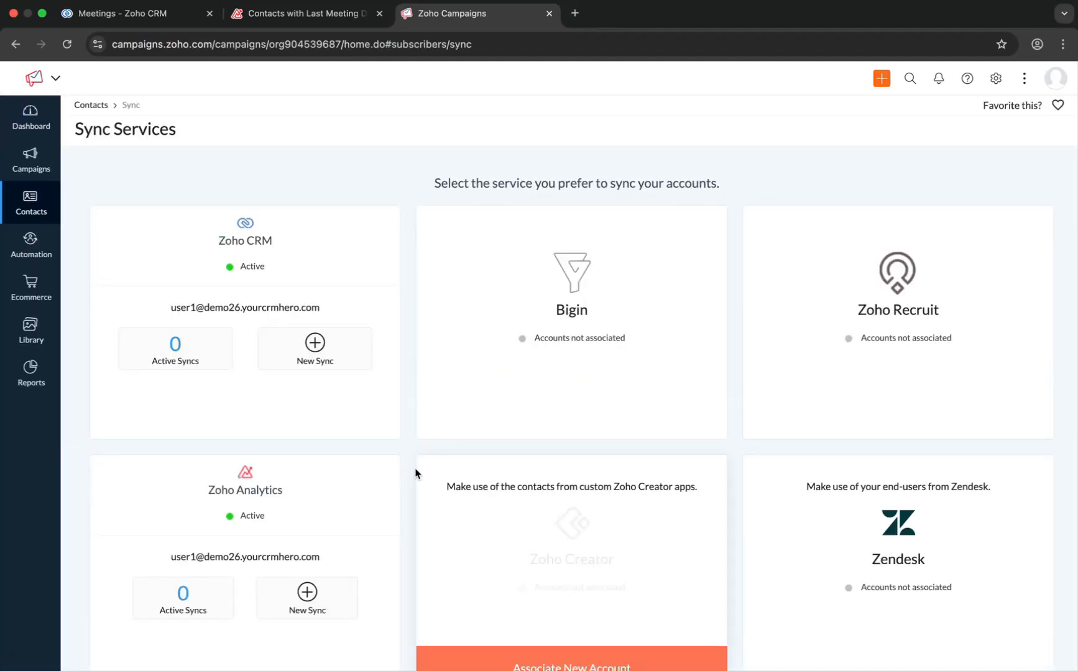
scroll(416, 473, "down", 2)
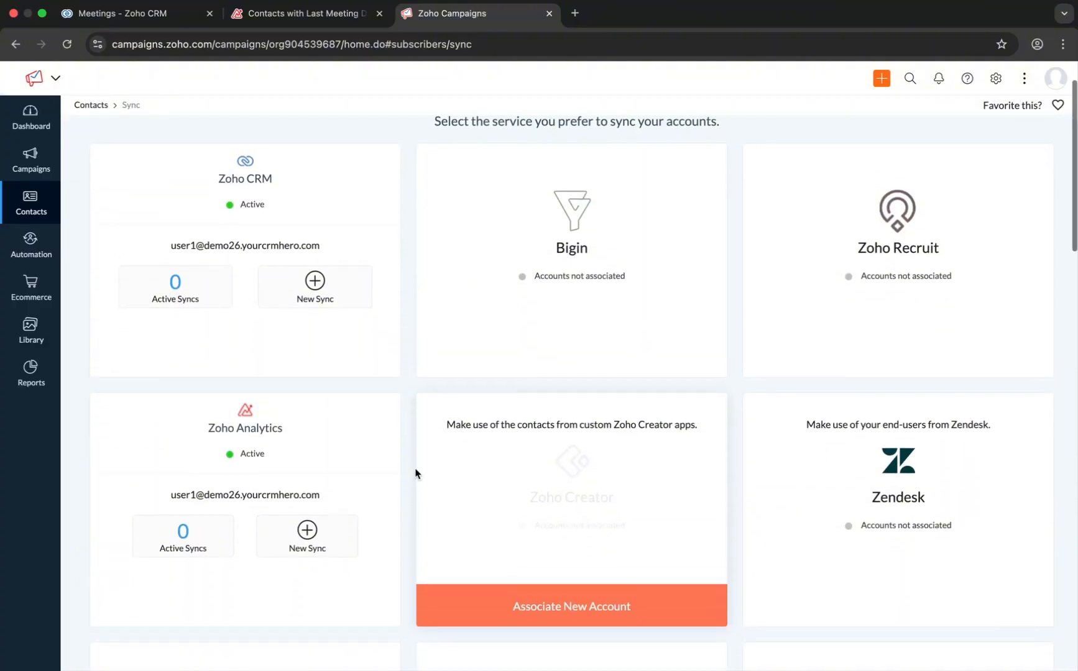
left_click(304, 519)
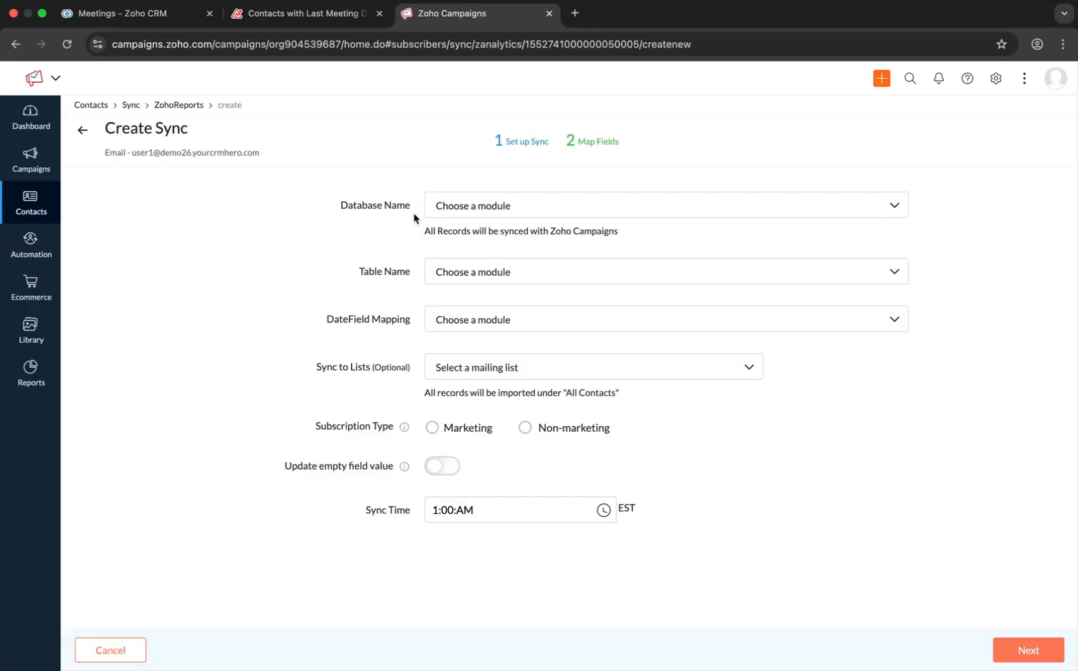
- Choose the Zoho CRM Reports database, the Contacts with Last Meeting Date table, and Last Meeting Date as the date field
left_click(522, 213)
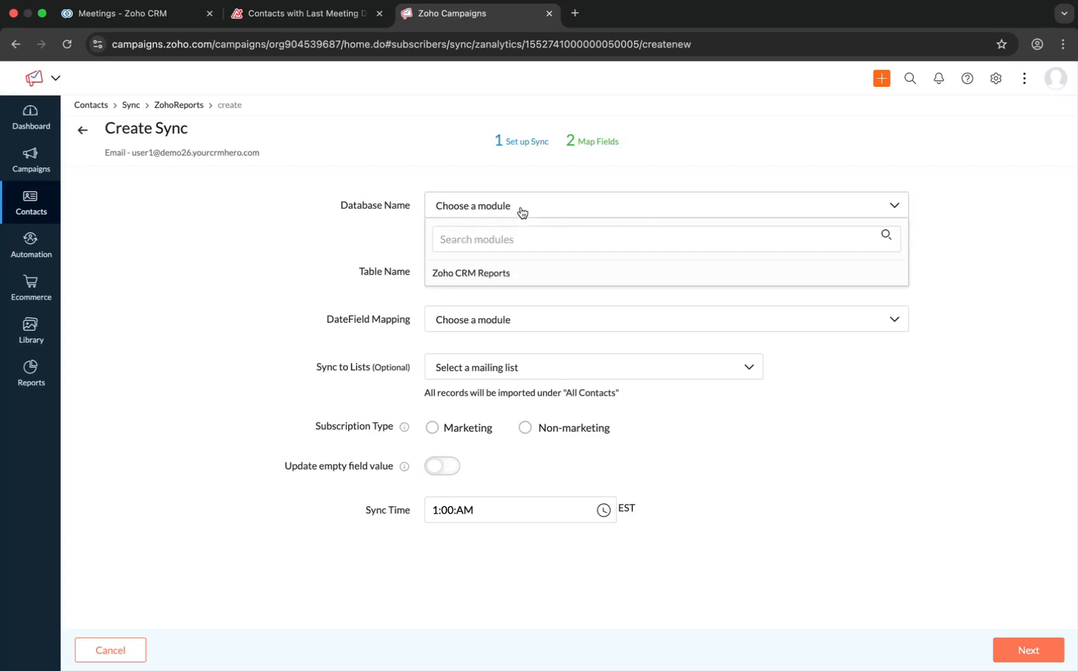
left_click(493, 274)
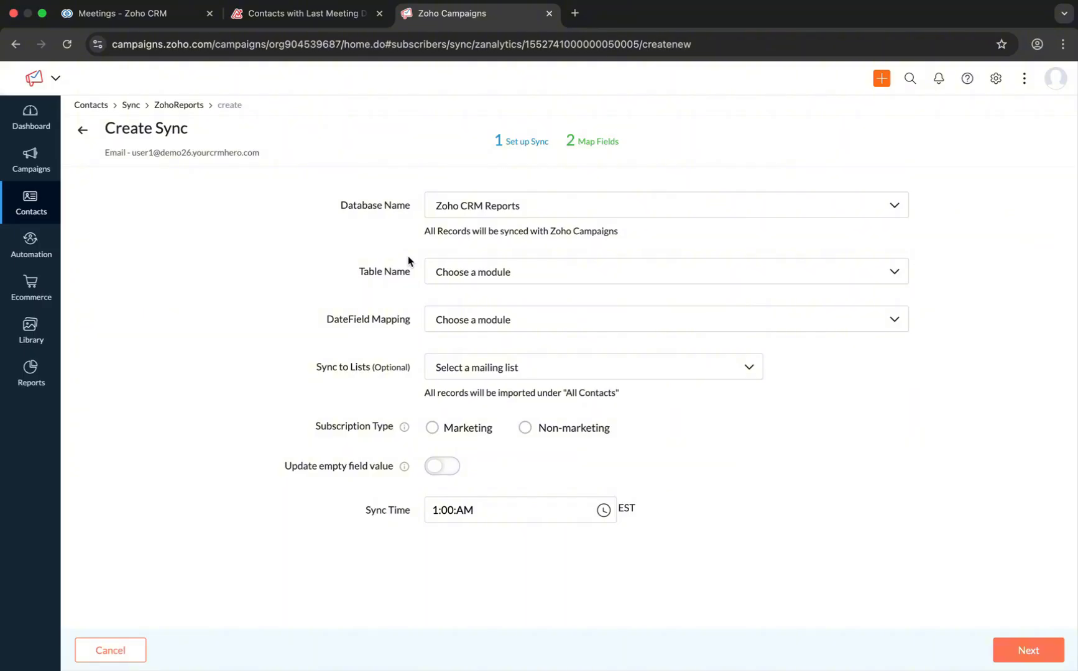
left_click(455, 273)
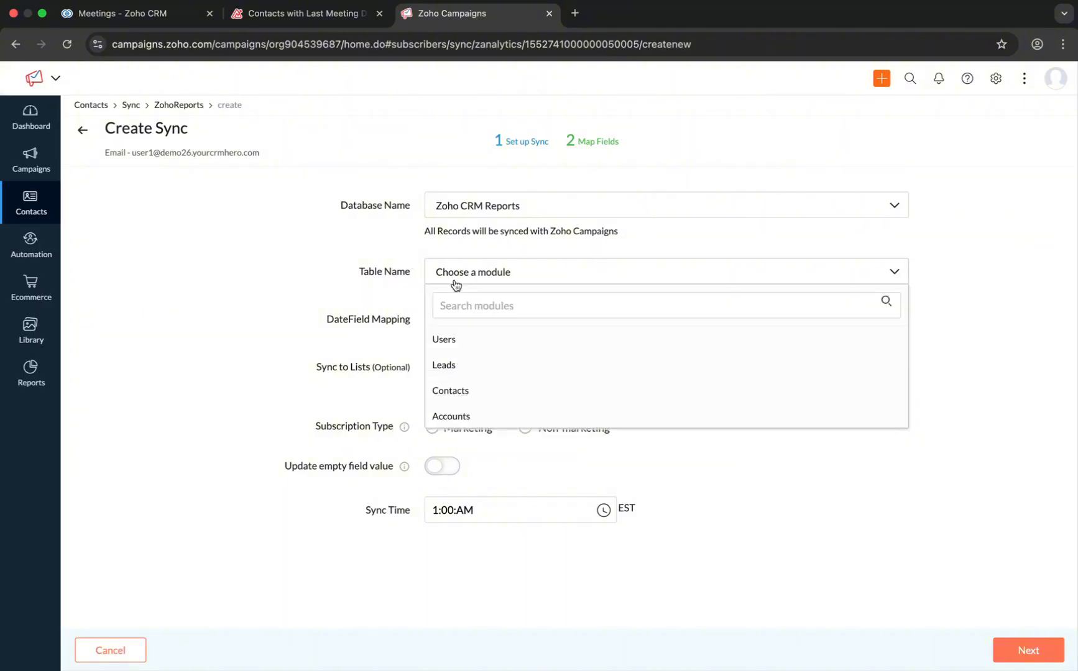
left_click(458, 305)
type("conta")
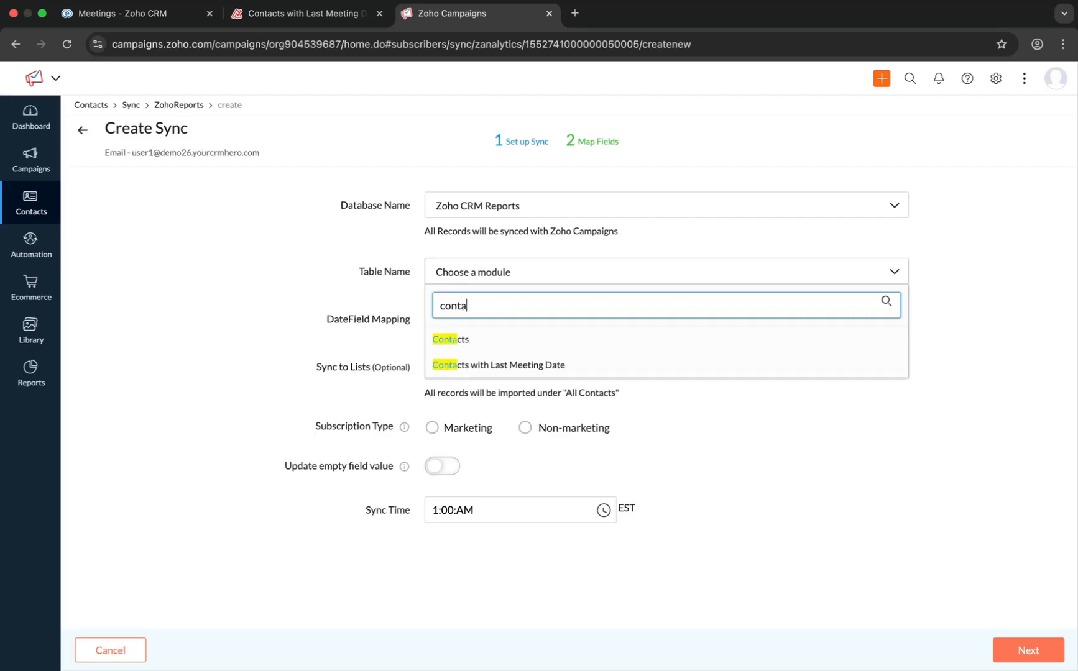
left_click(524, 366)
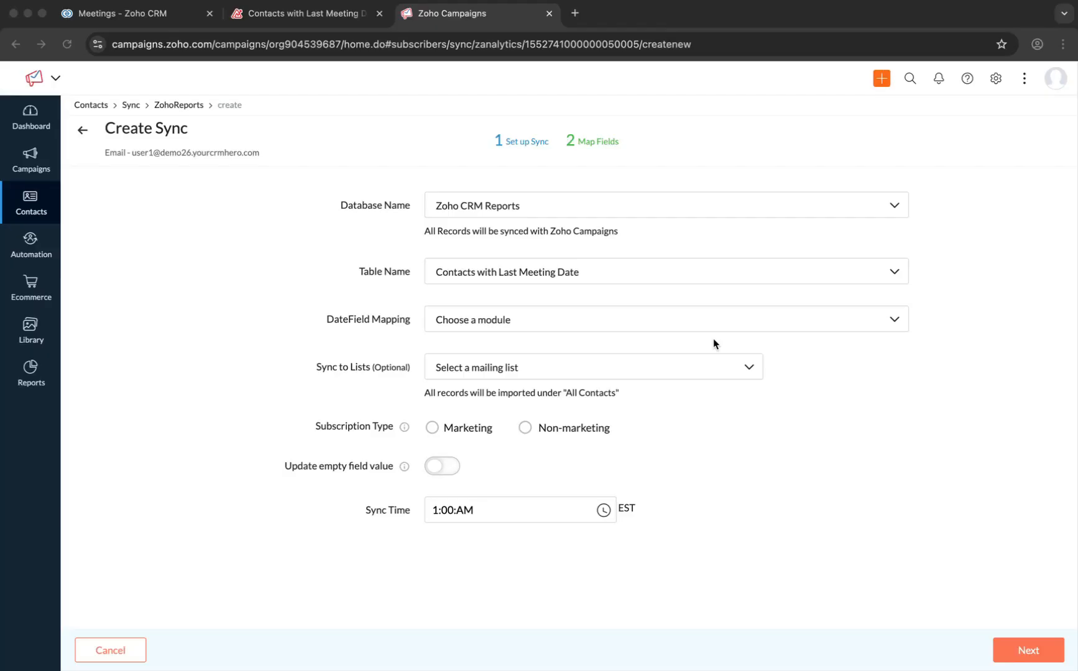
left_click(682, 323)
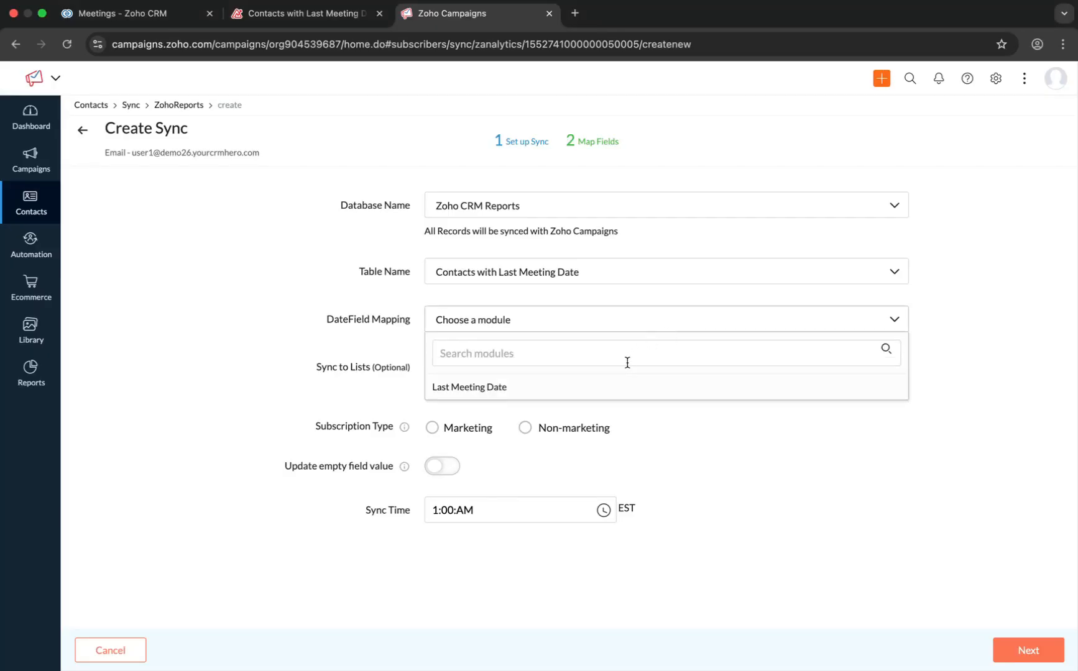
left_click(603, 390)
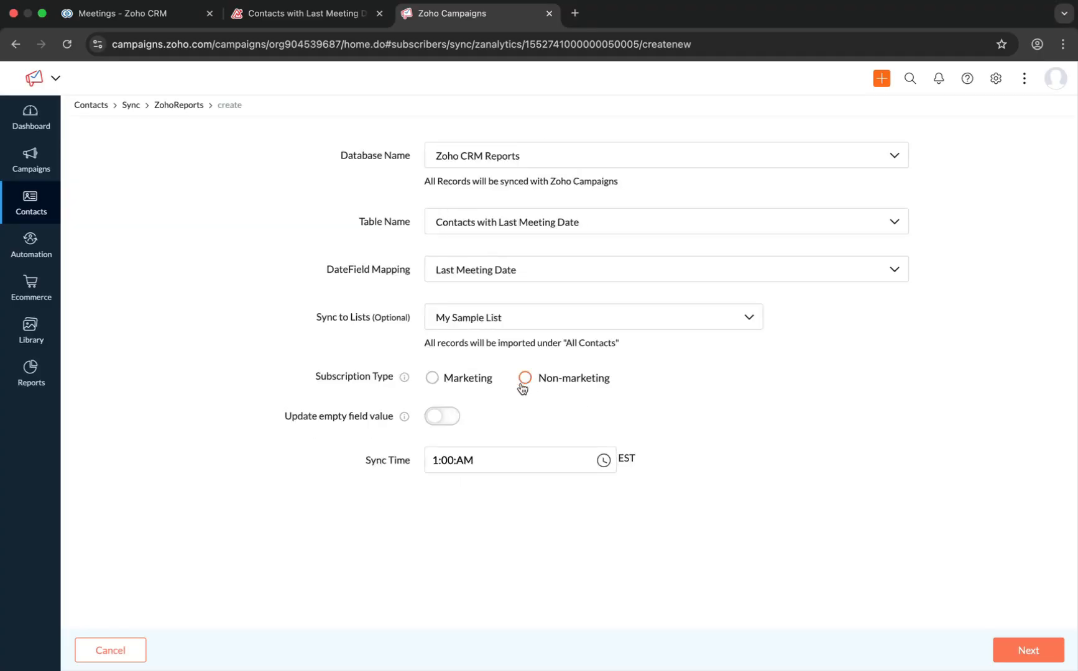
- Set the subscription type to Non-marketing and continue to field mapping
left_click(524, 378)
left_click(524, 379)
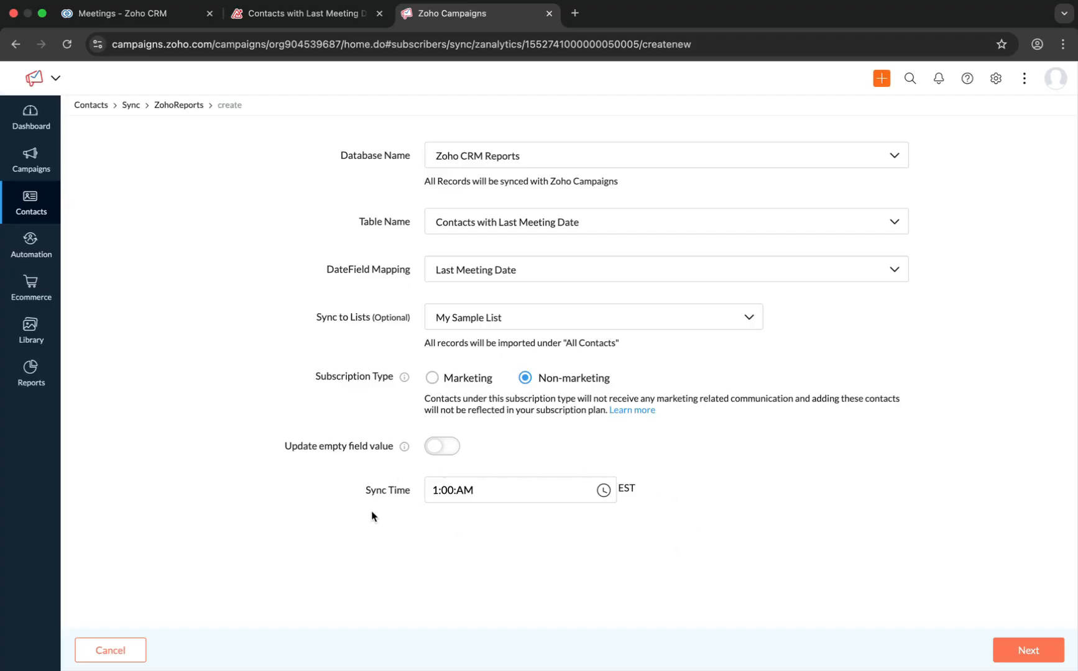
scroll(667, 410, "up", 2)
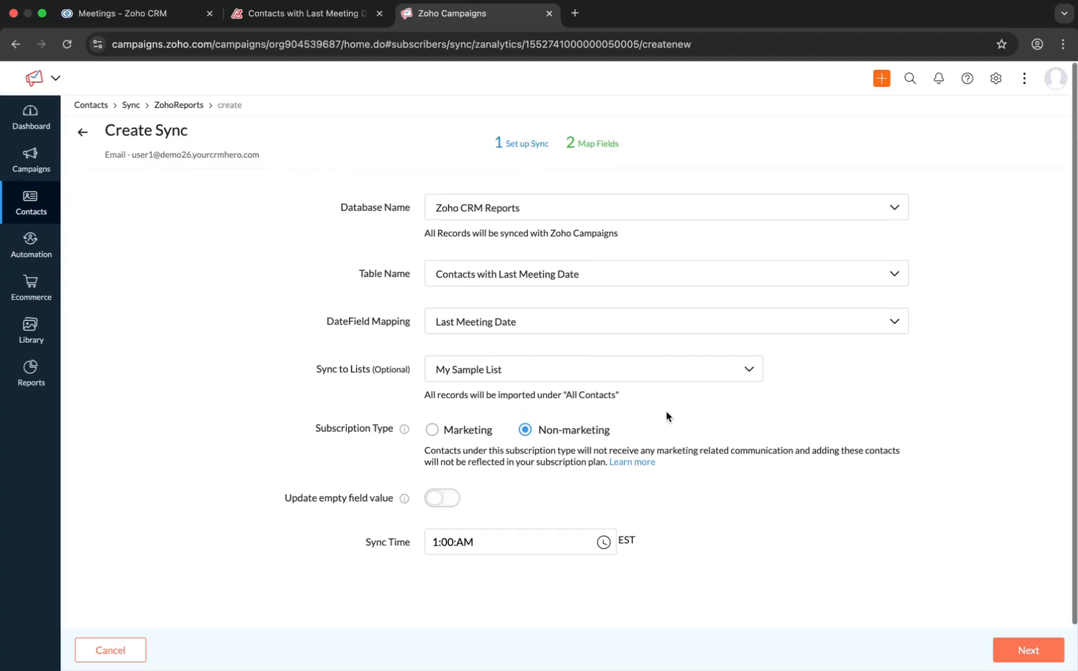
left_click(1037, 647)
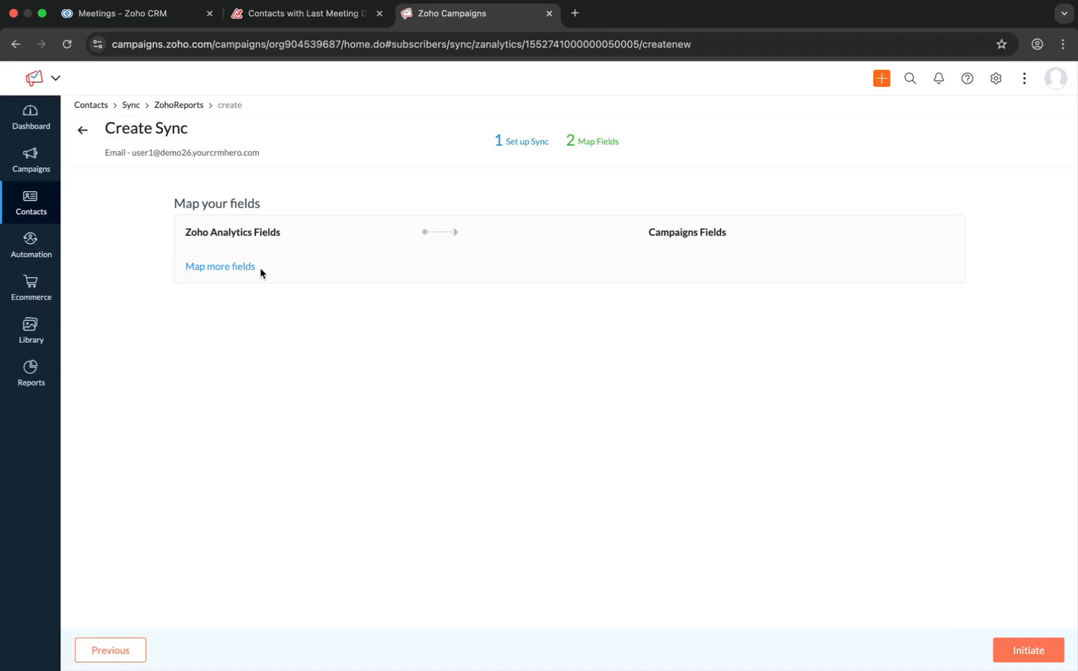
- Map the Zoho Analytics Contact Name field to the Campaigns Contact Name field
left_click(231, 268)
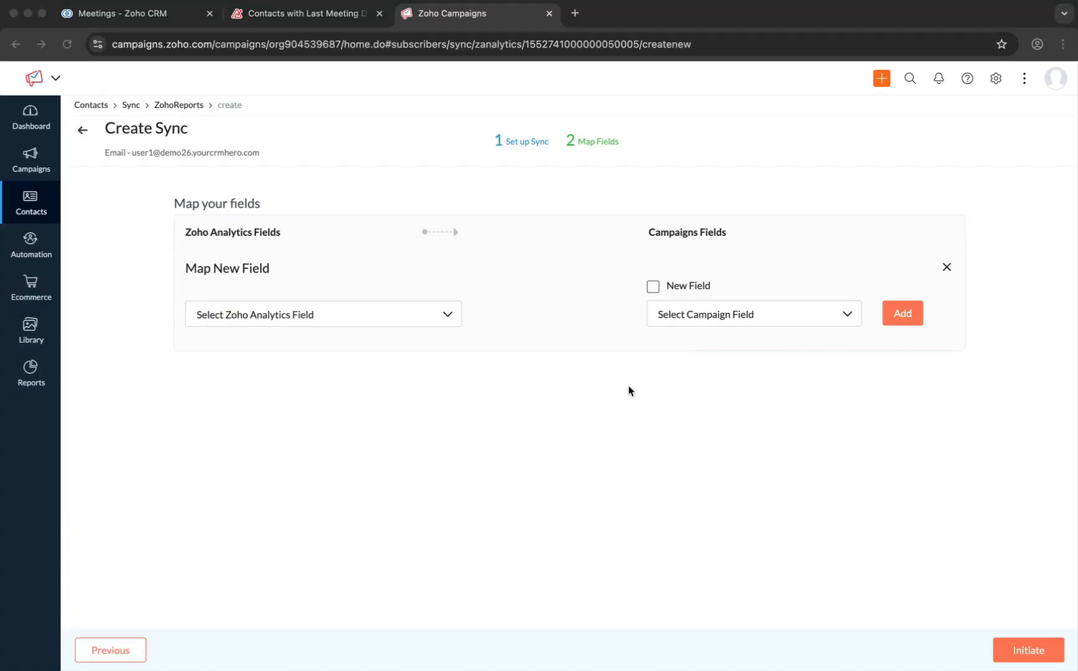
left_click(795, 399)
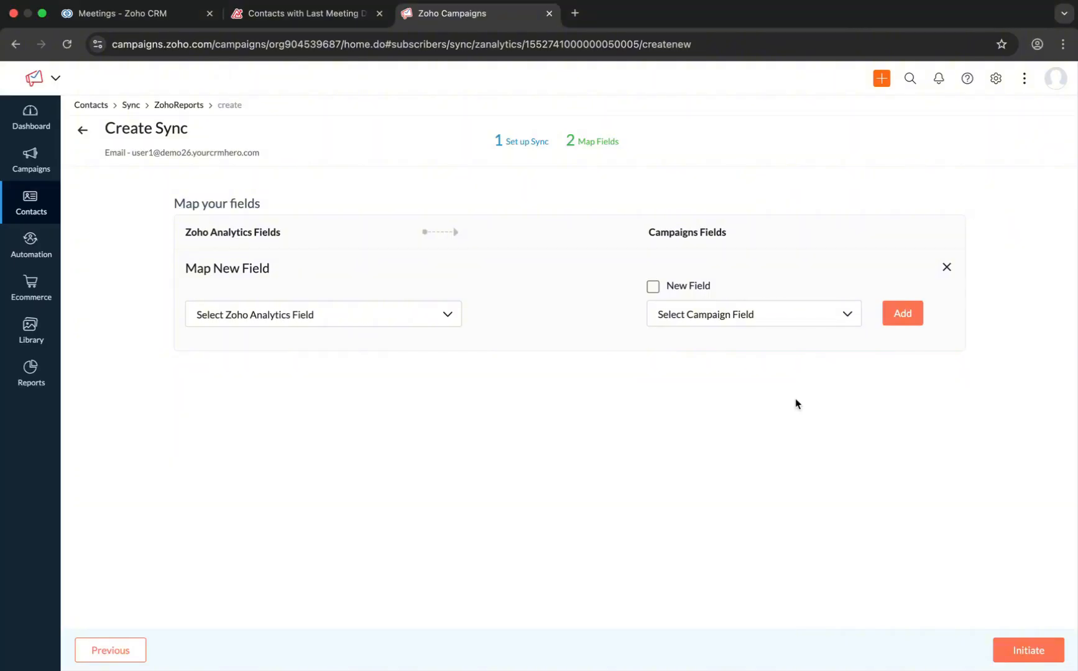
left_click(443, 314)
left_click(365, 407)
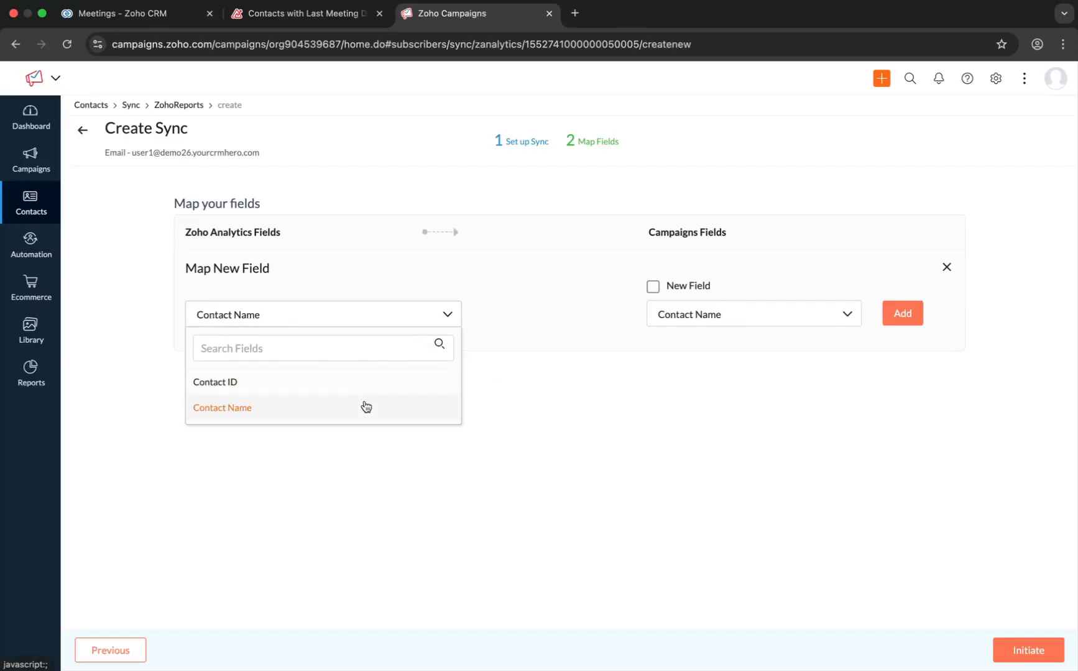
left_click(896, 315)
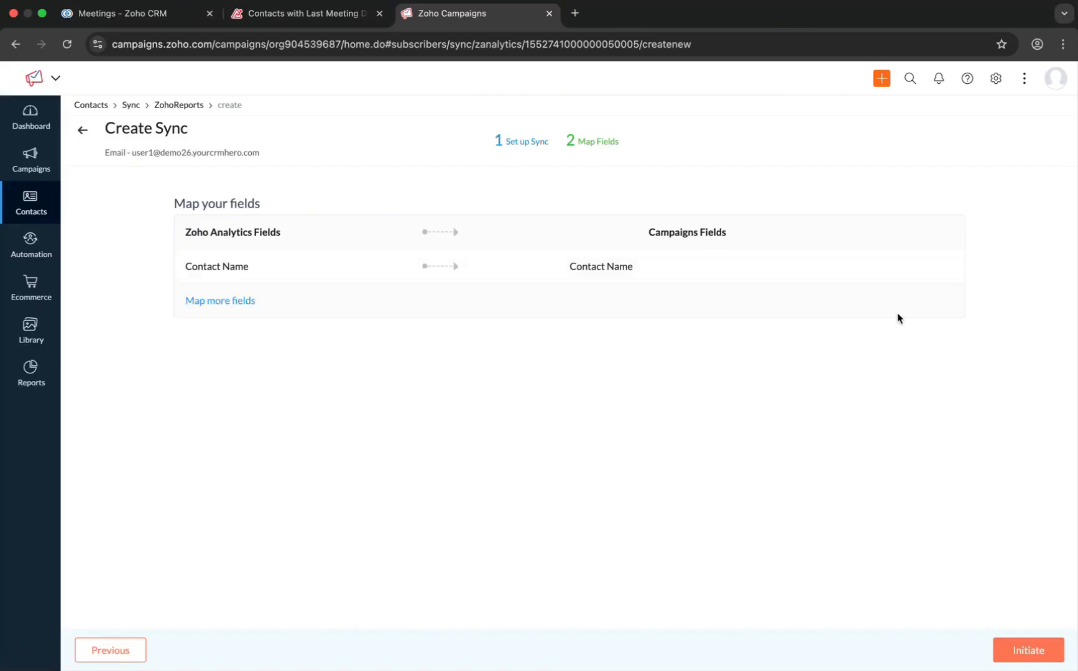
- Add a mapping from the Email field to the Campaigns Contact Email field
left_click(251, 301)
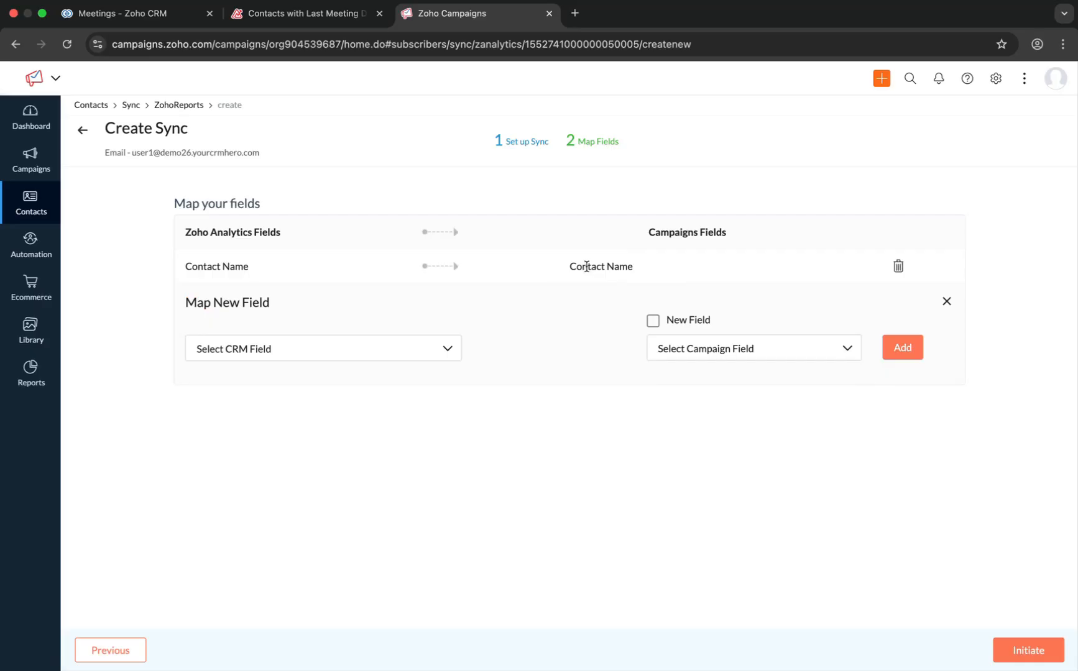
left_click(445, 349)
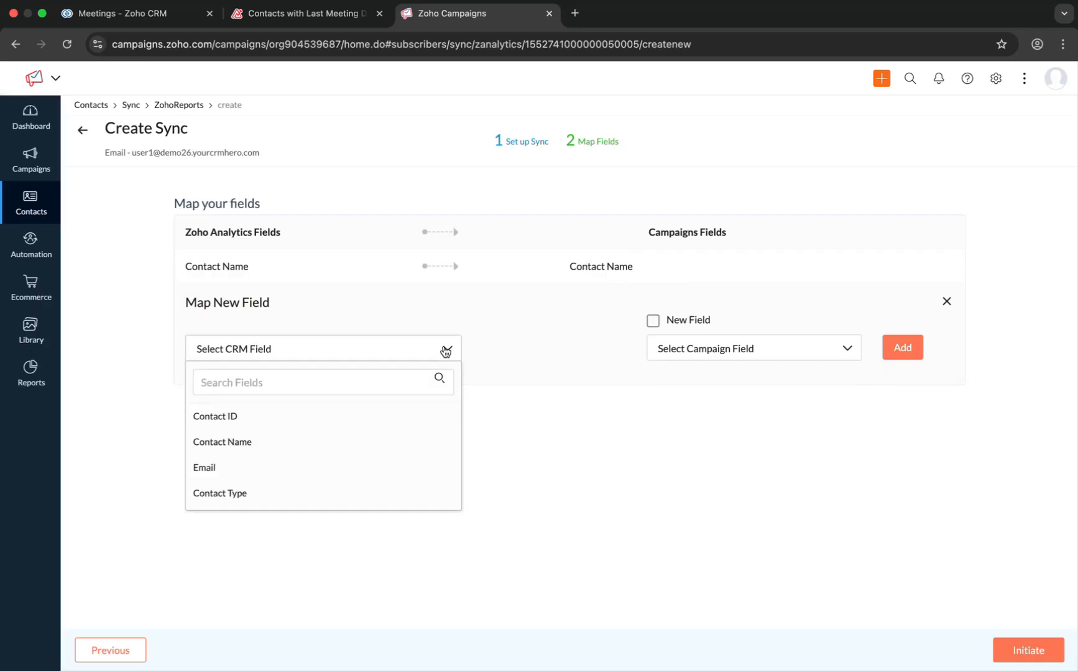
left_click(280, 463)
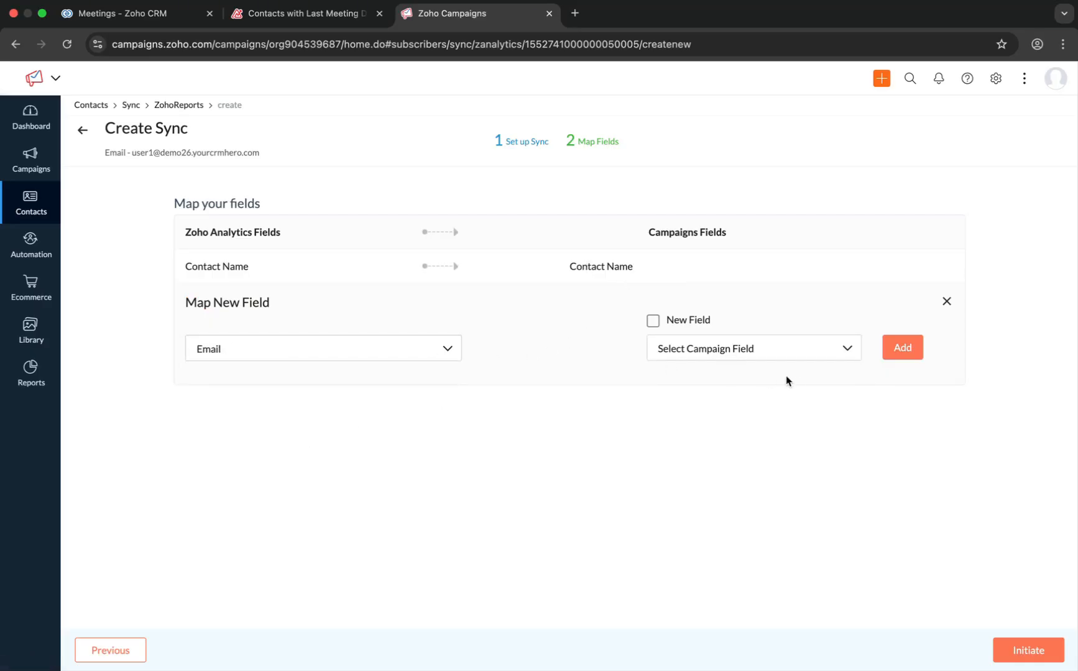
left_click(745, 350)
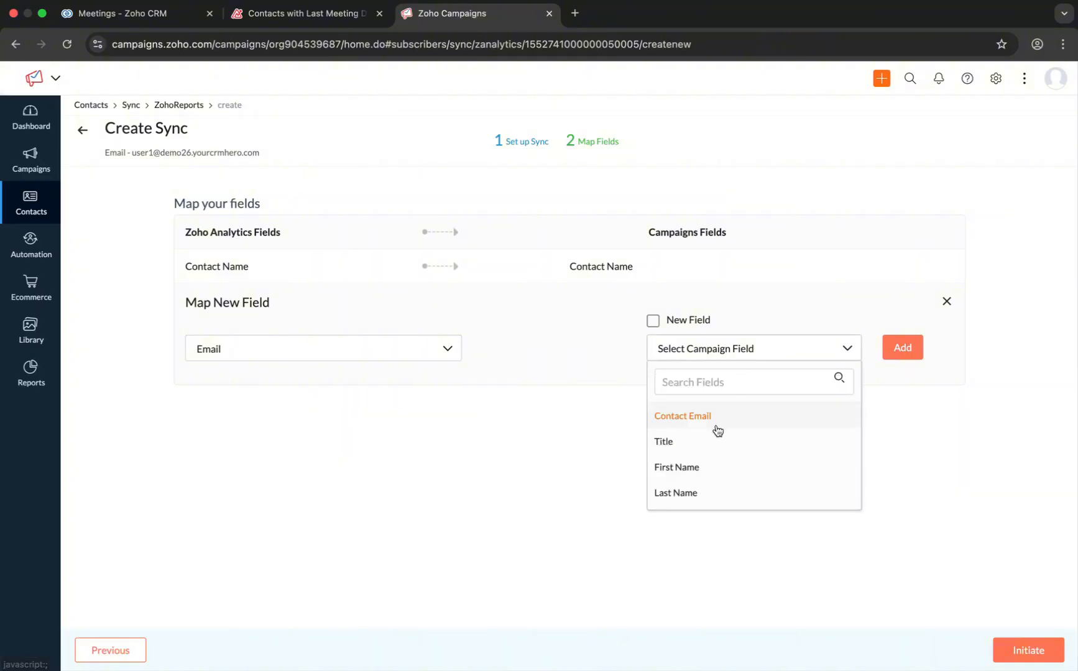
left_click(718, 422)
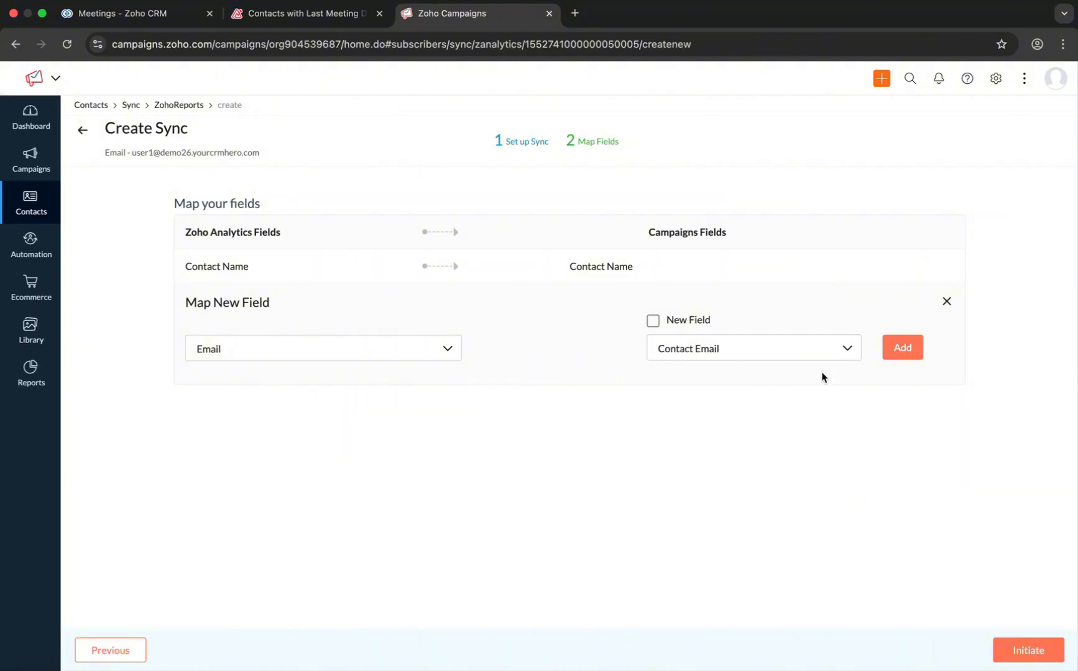
left_click(902, 348)
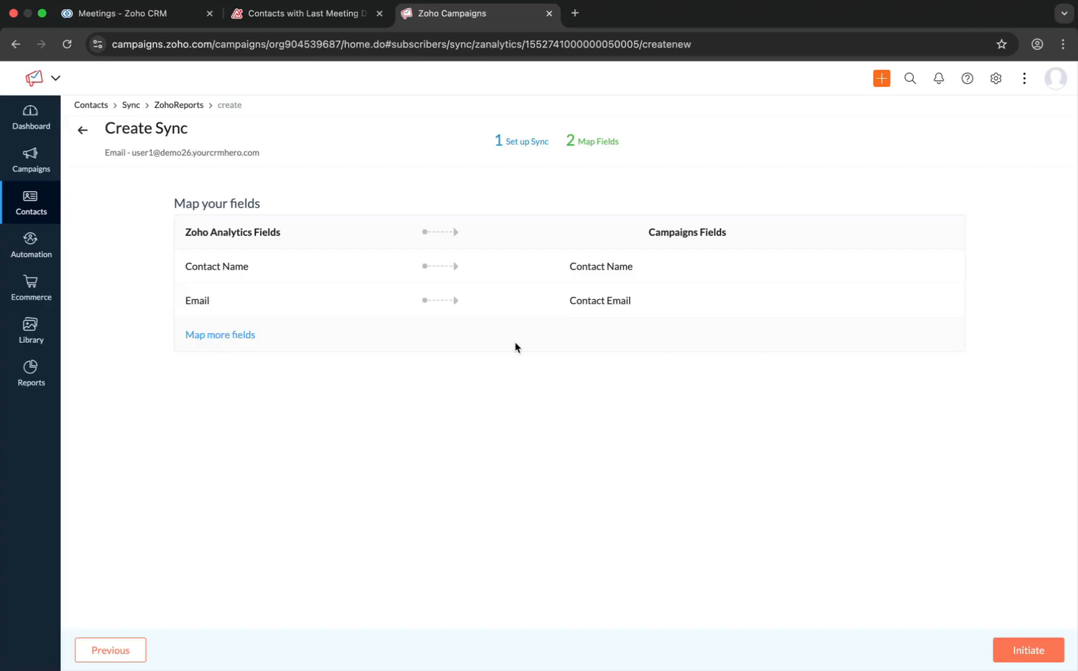
- Add a mapping from the Contact Type field to the Campaigns Contact Type field
left_click(231, 336)
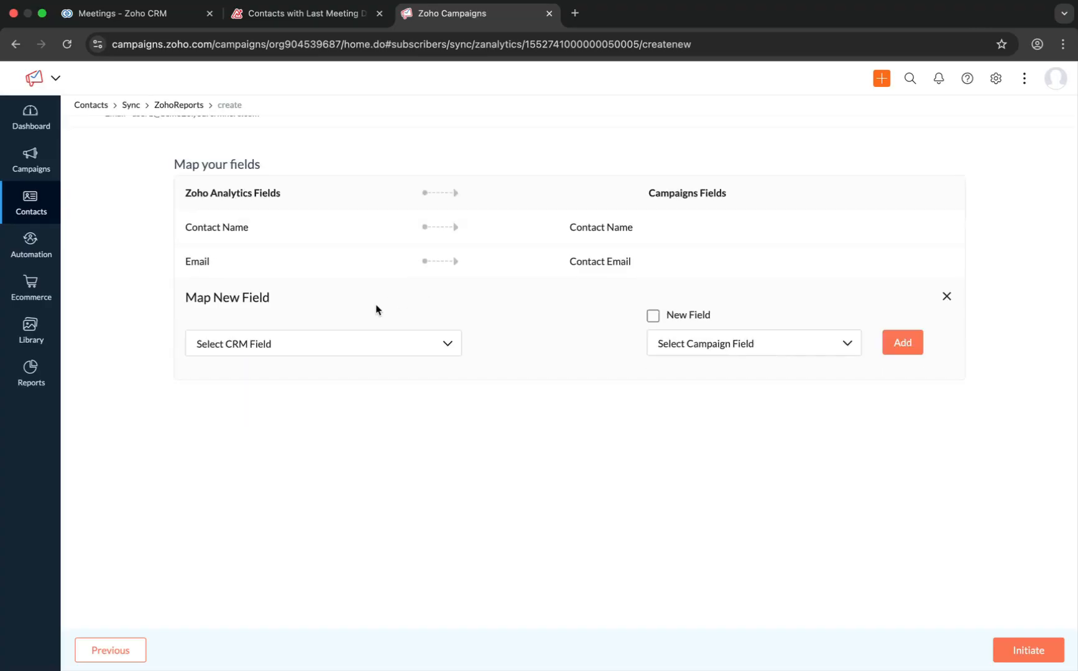
left_click(441, 348)
scroll(280, 474, "up", 3)
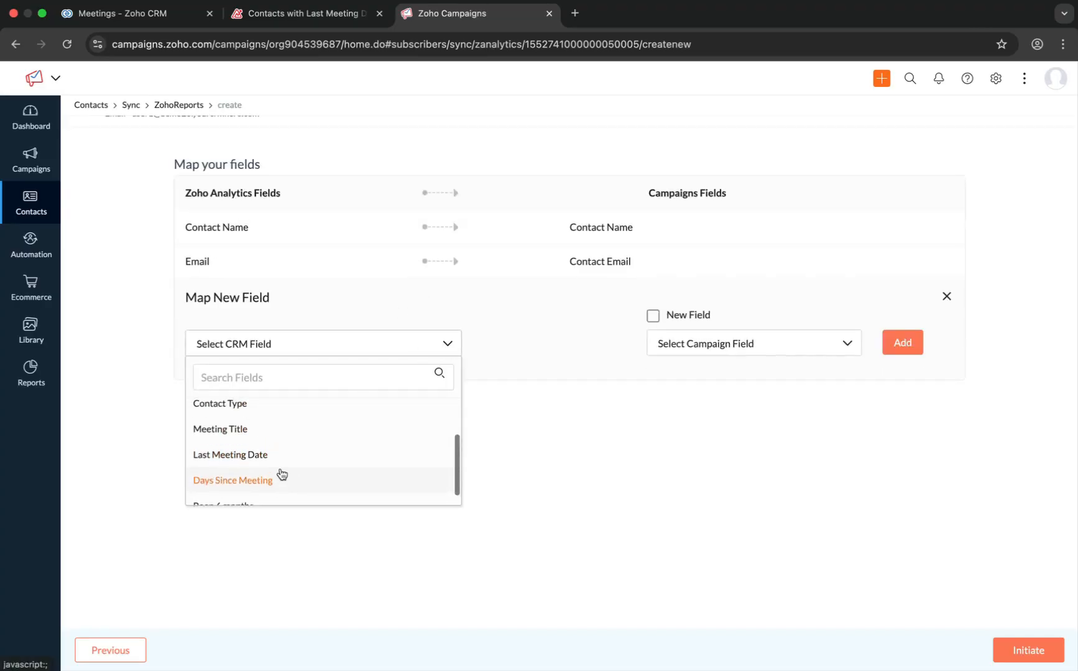
left_click(277, 474)
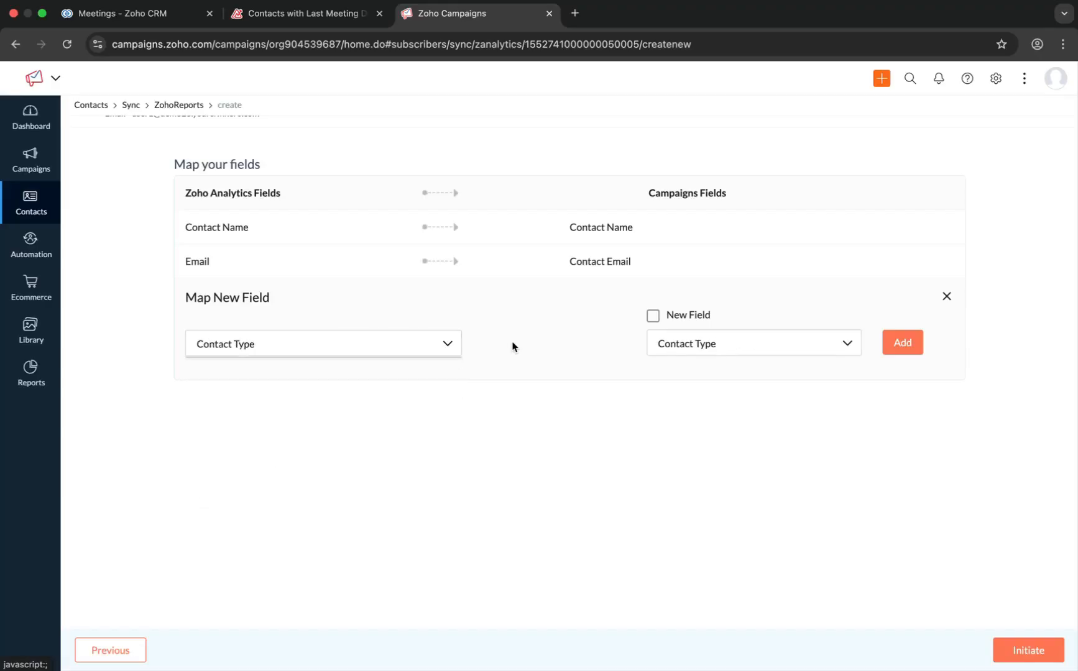
left_click(906, 340)
- Map the Been 6 months field to the Campaigns Been 6 months field and initiate the sync
left_click(237, 330)
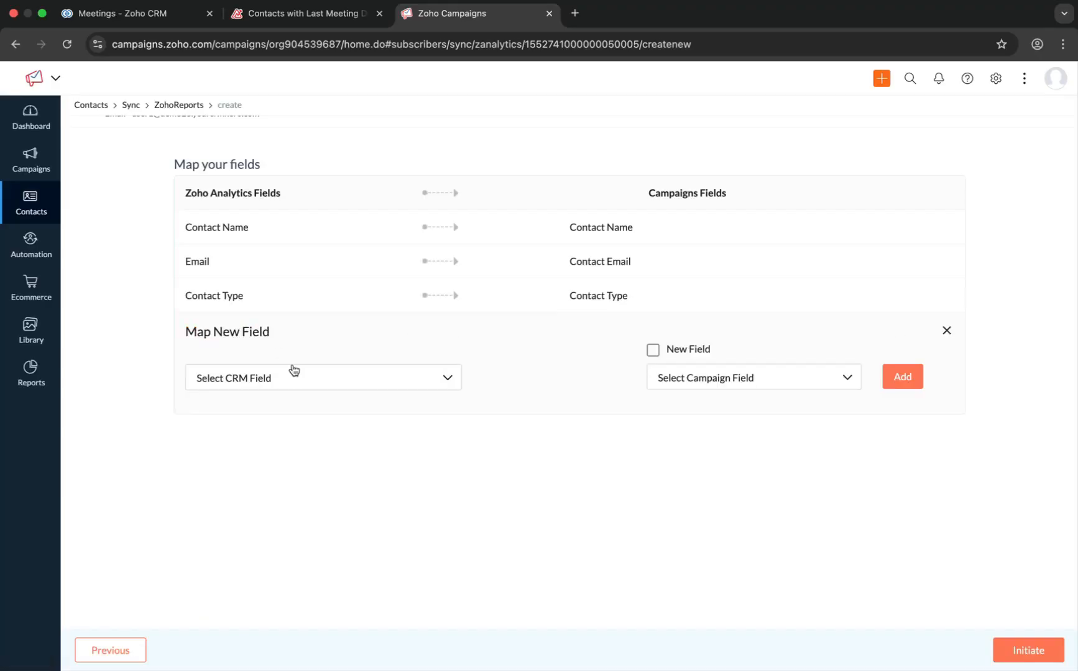
left_click(293, 380)
scroll(279, 501, "down", 3)
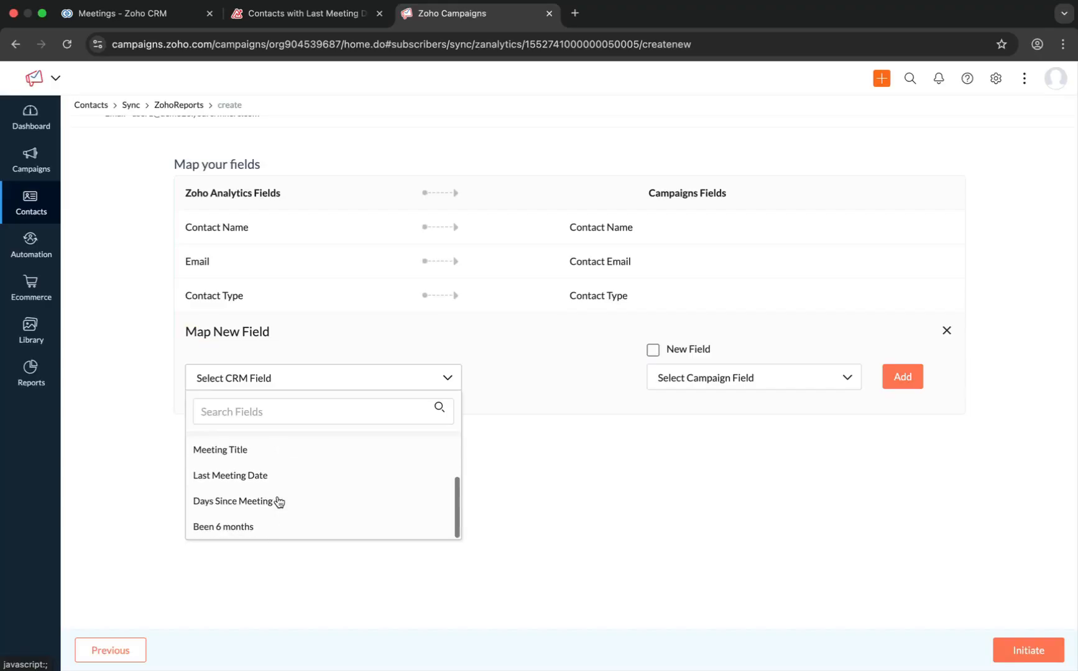
left_click(265, 527)
left_click(893, 375)
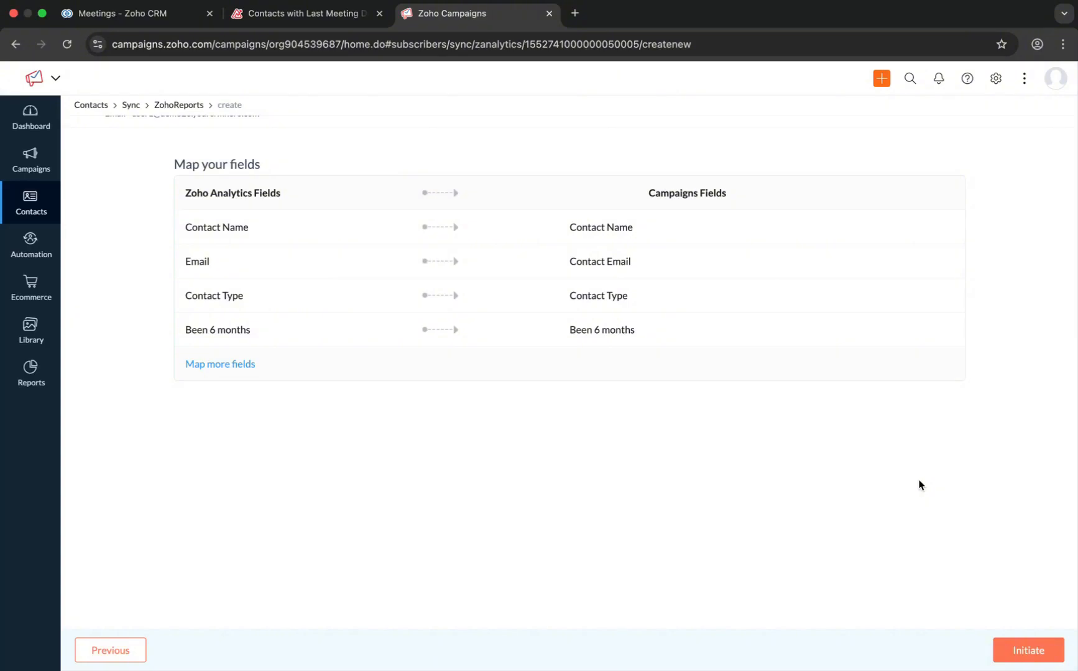
left_click(1033, 653)
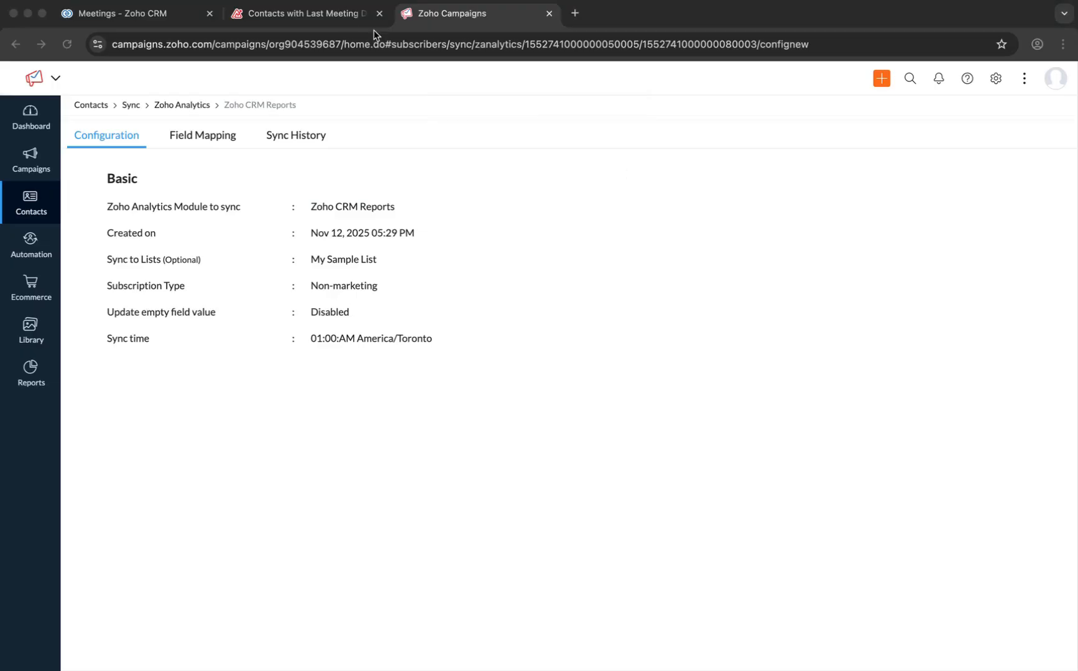
- Open the query table's design in Zoho Analytics and examine the selected columns and calculated expressions of the SQL
left_click(316, 22)
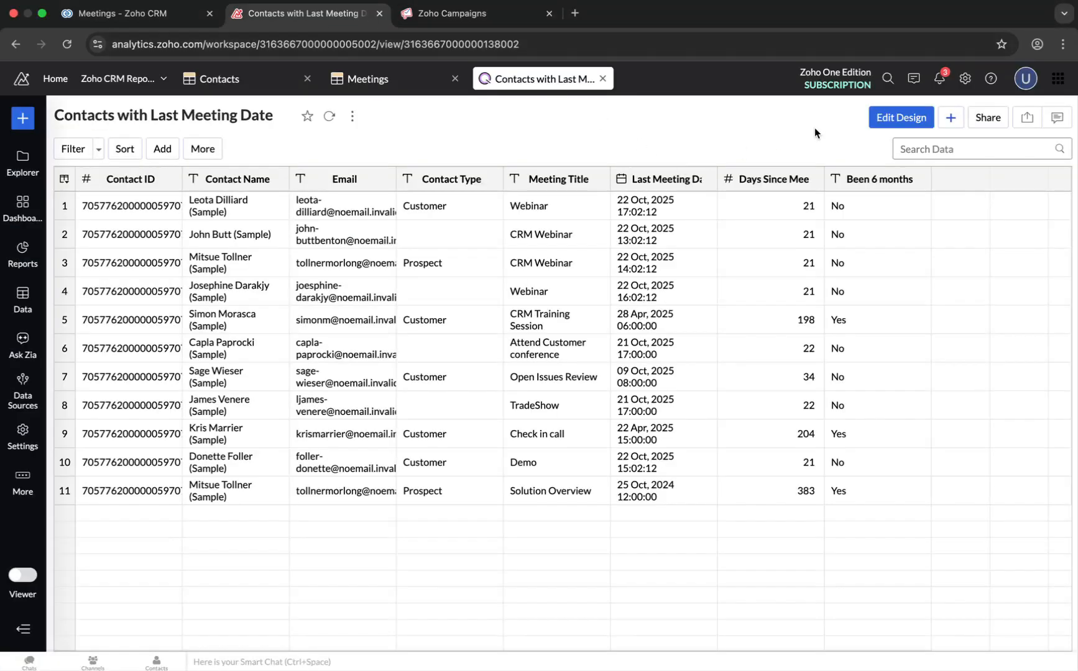
left_click(893, 122)
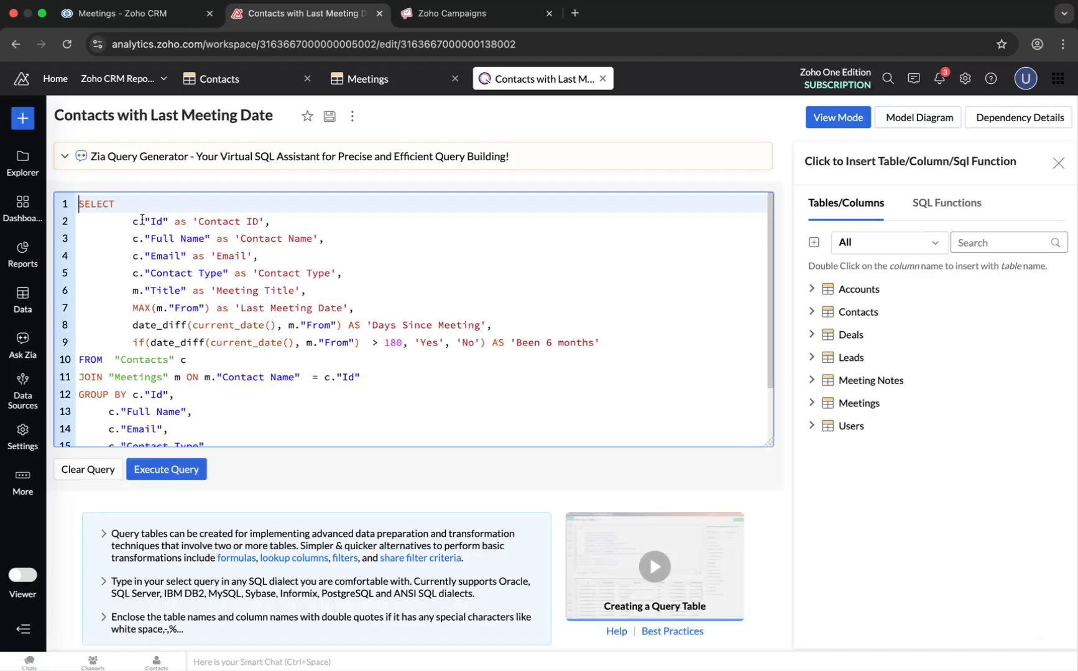
left_click_drag(144, 222, 210, 239)
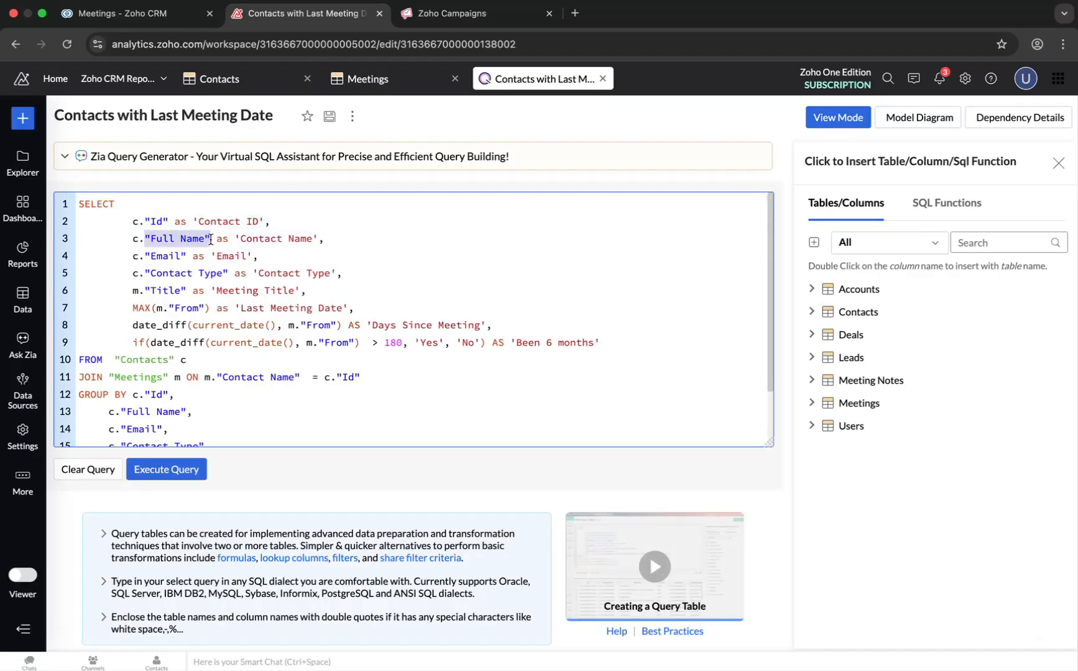
left_click_drag(145, 256, 318, 239)
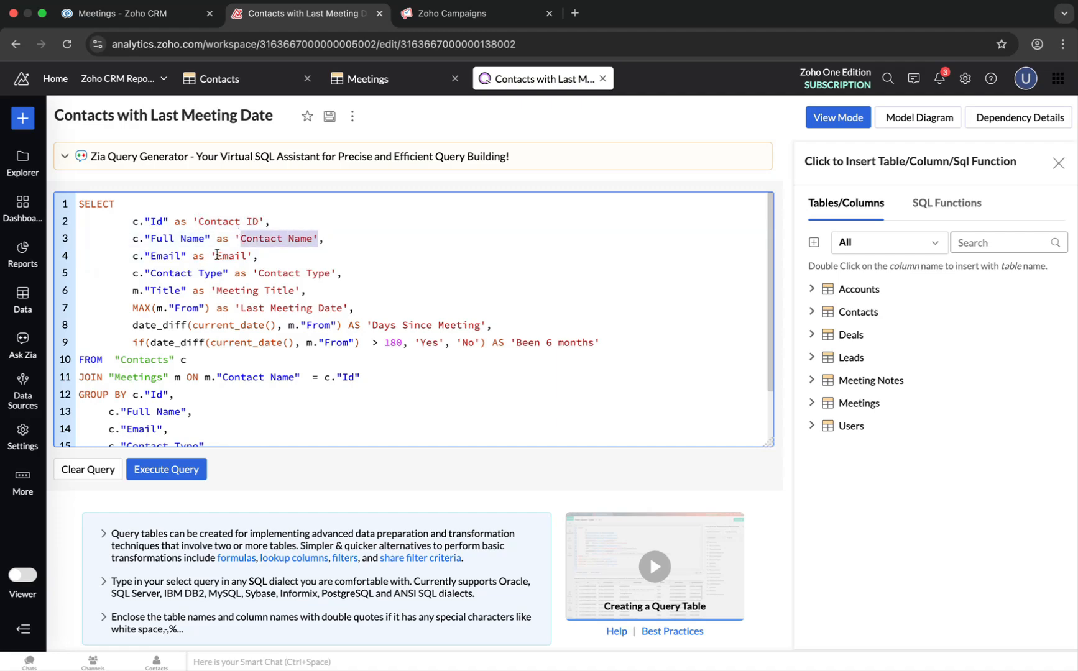
left_click_drag(216, 256, 249, 255)
left_click(213, 290)
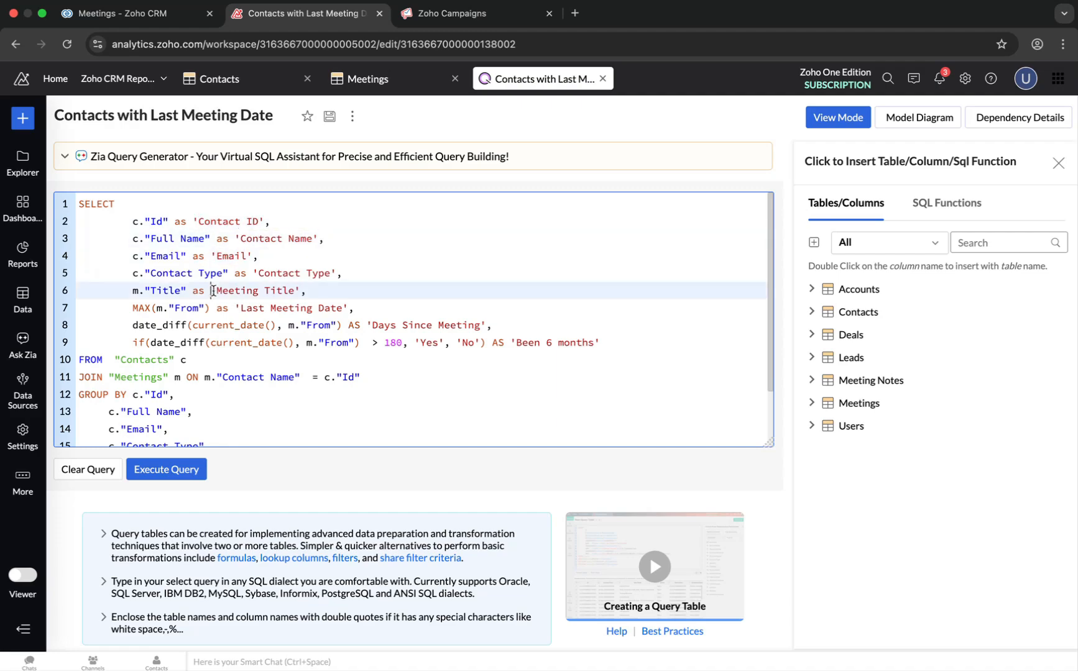
left_click(131, 303)
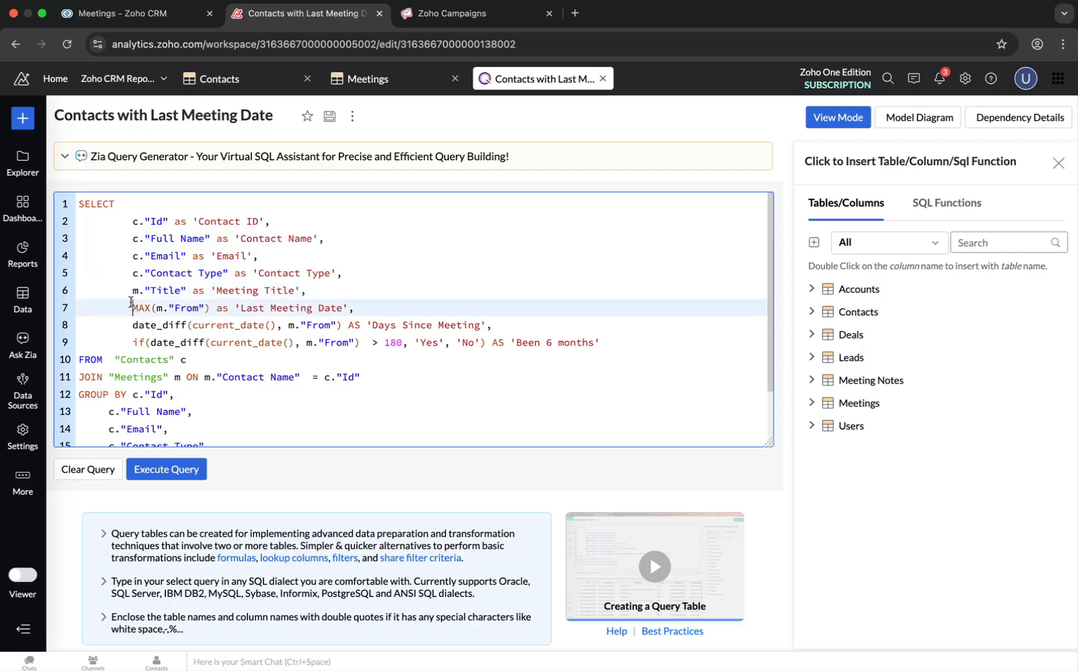
left_click_drag(131, 303, 210, 307)
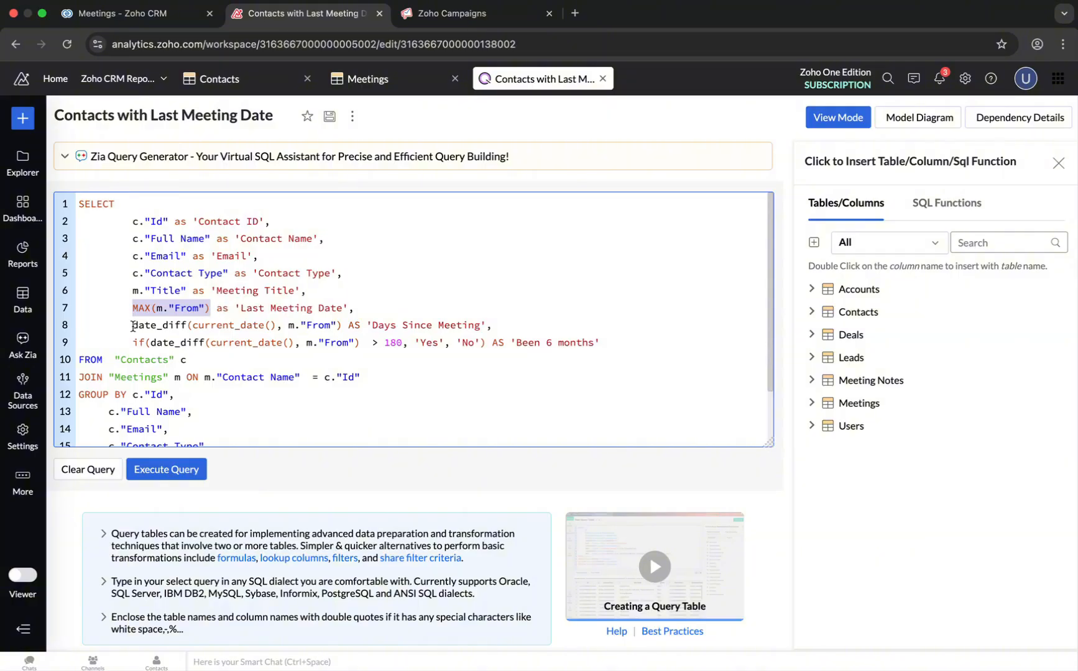
left_click_drag(133, 325, 492, 326)
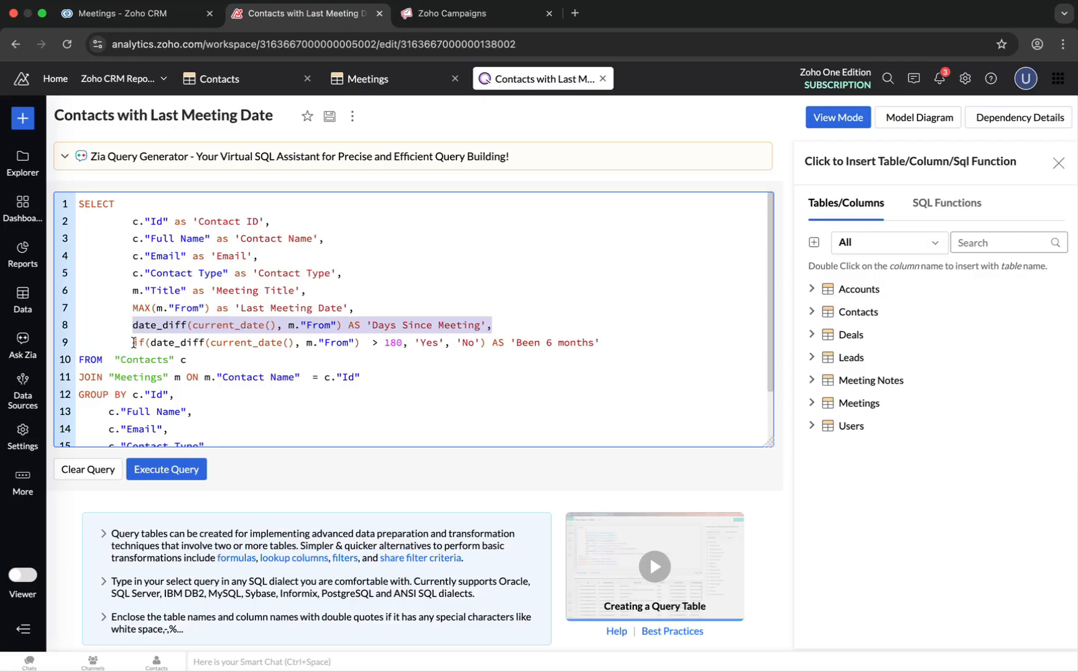
left_click_drag(132, 343, 602, 345)
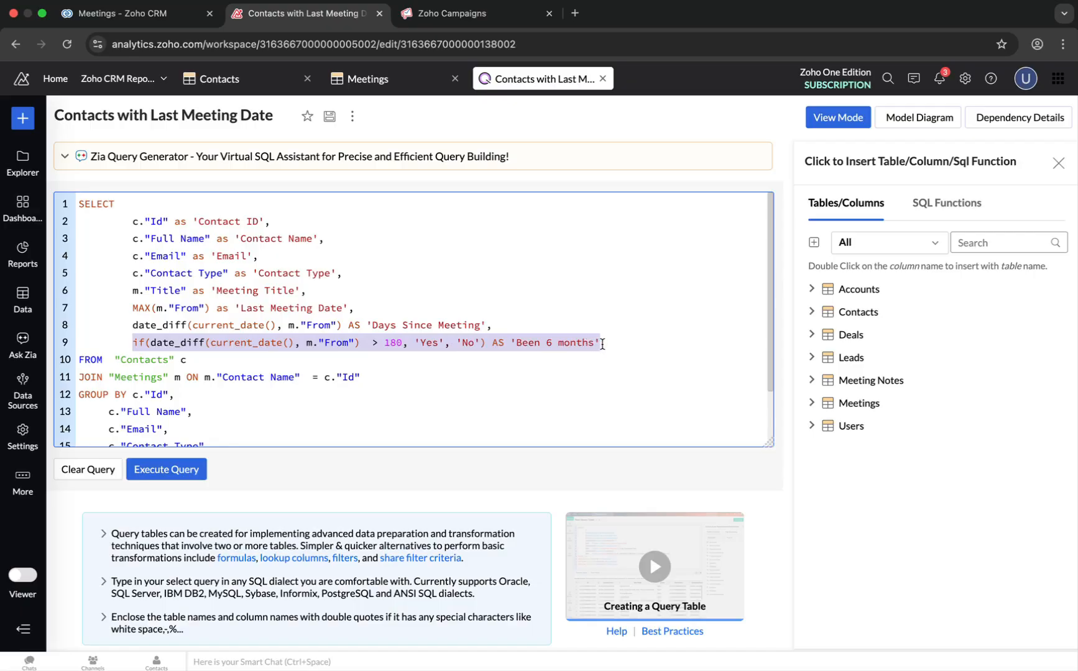
- Examine the FROM, JOIN and GROUP BY clauses of the query and the Last Meeting Date expression
left_click(79, 361)
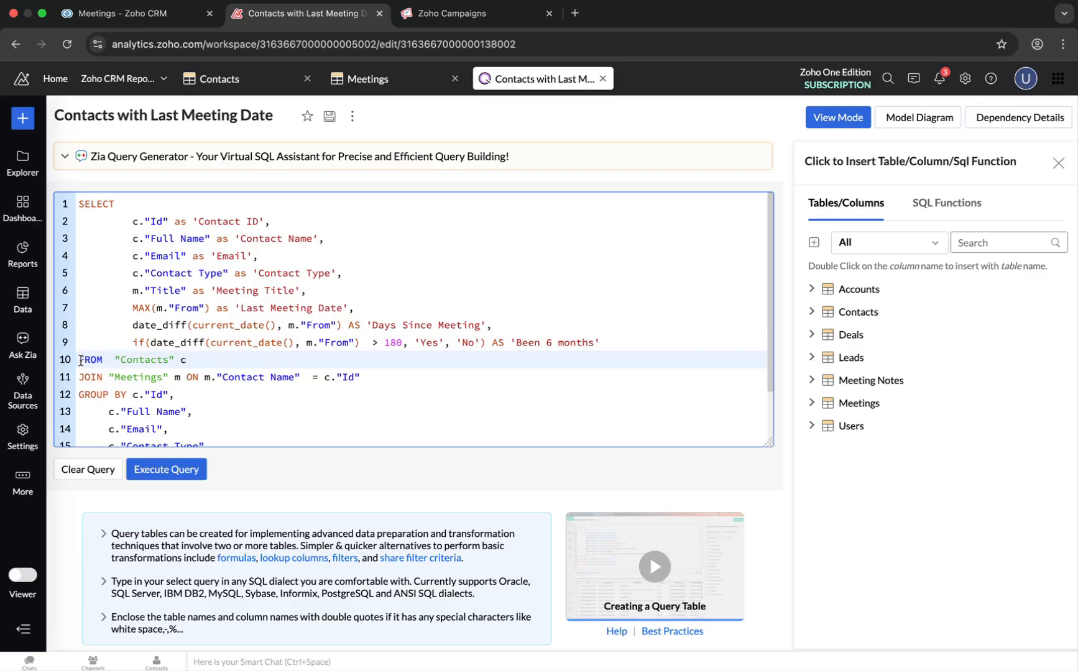
left_click_drag(79, 361, 193, 359)
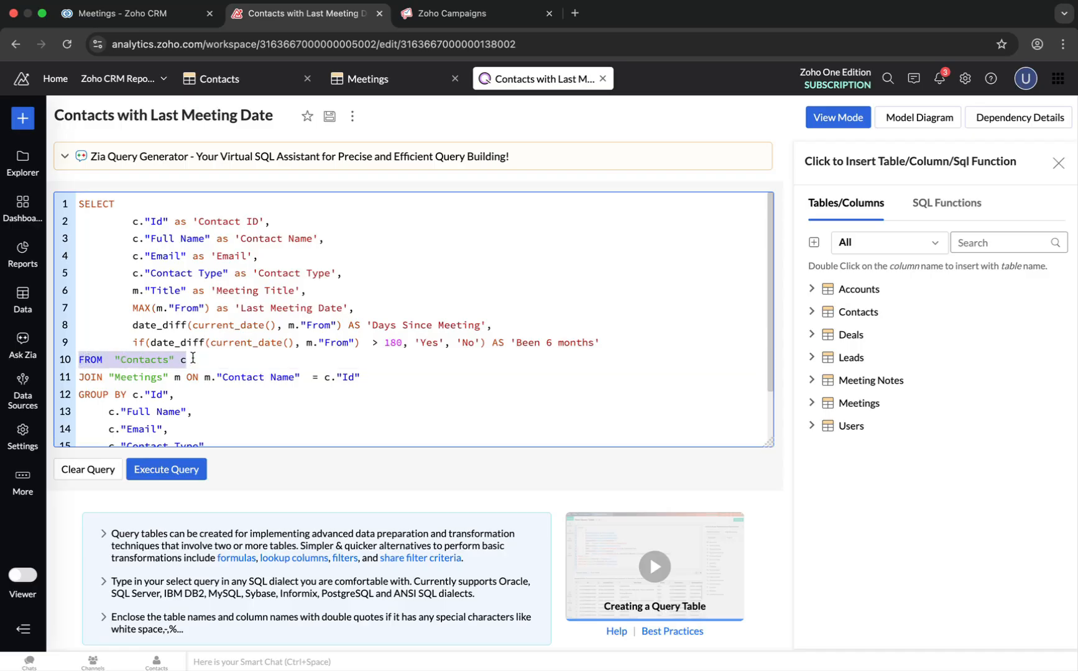
left_click_drag(79, 378, 365, 378)
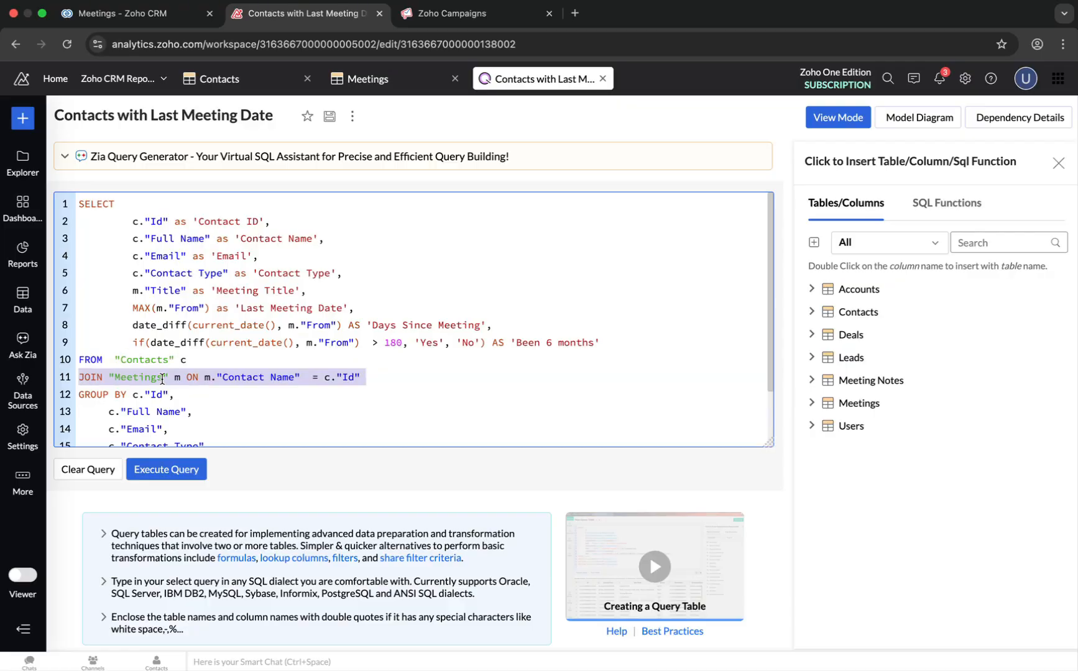
scroll(162, 378, "down", 2)
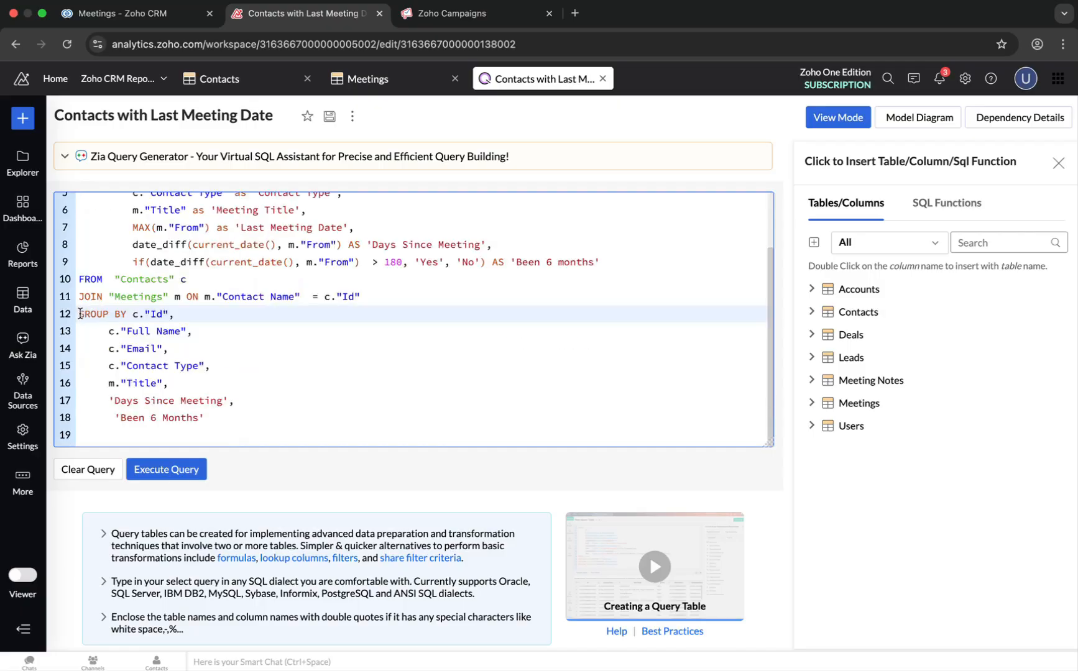
left_click_drag(79, 314, 243, 418)
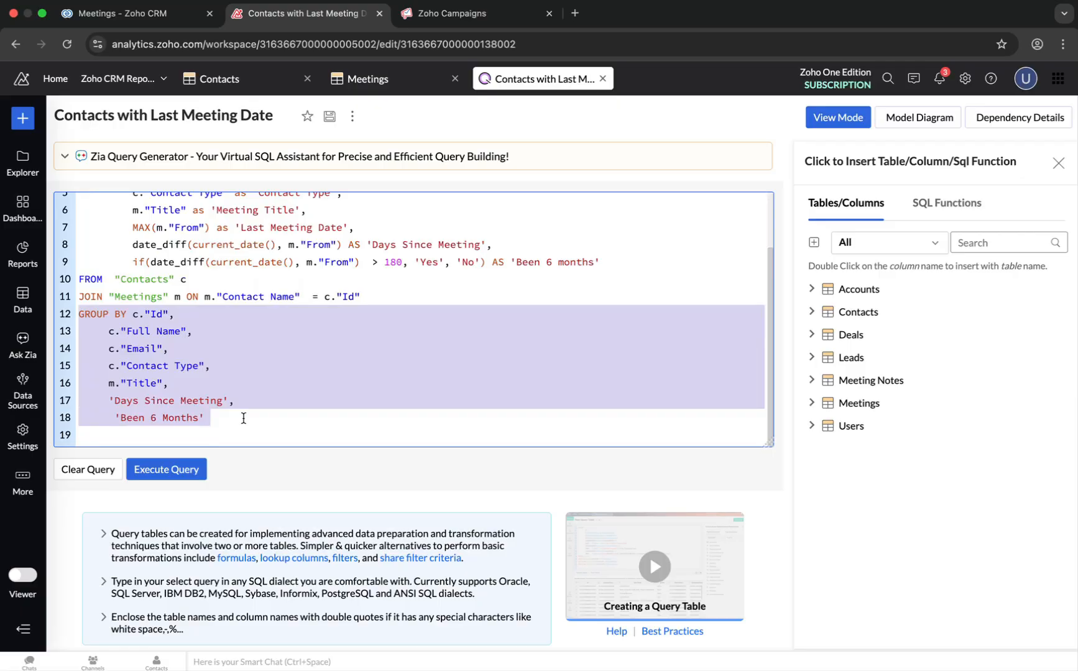
scroll(317, 279, "up", 1)
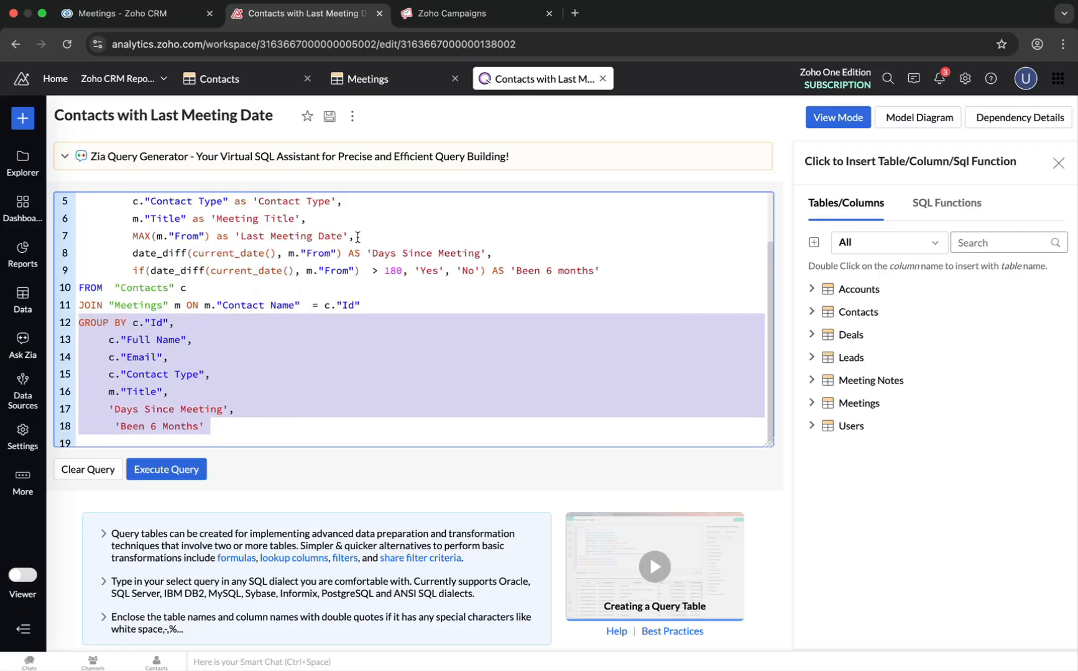
left_click_drag(355, 236, 131, 237)
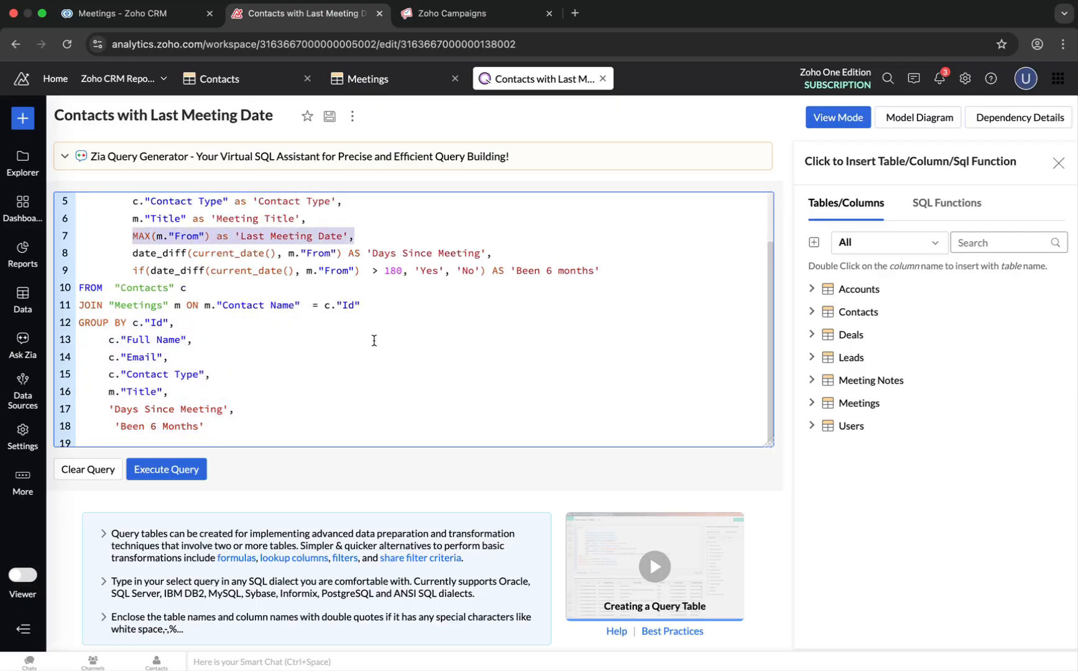